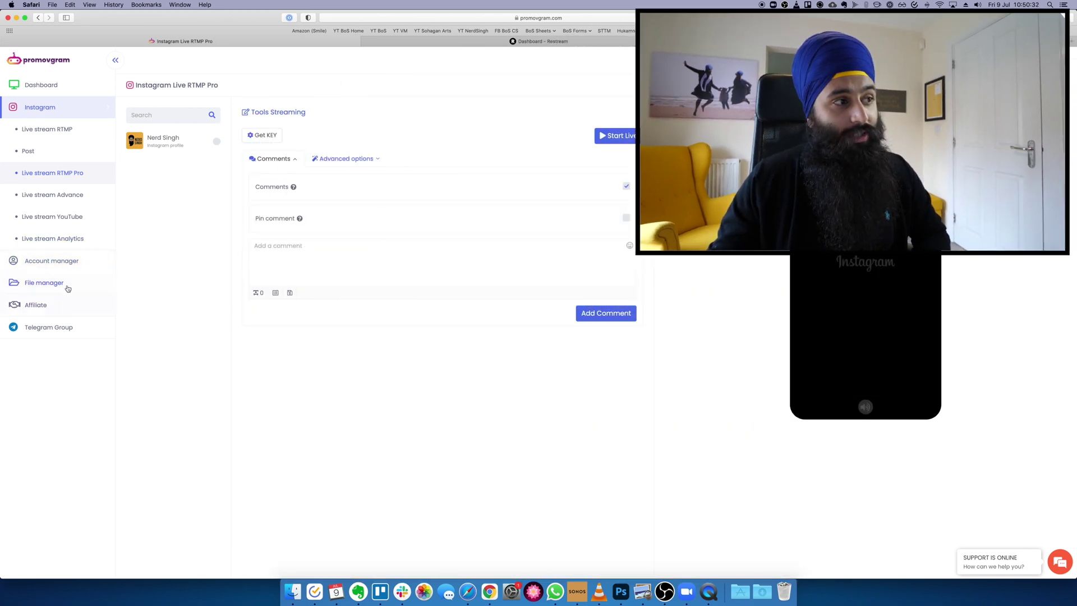
- Check the account manager for the linked Instagram profile, and generate a stream key on the Live stream RTMP Pro page
left_click(66, 265)
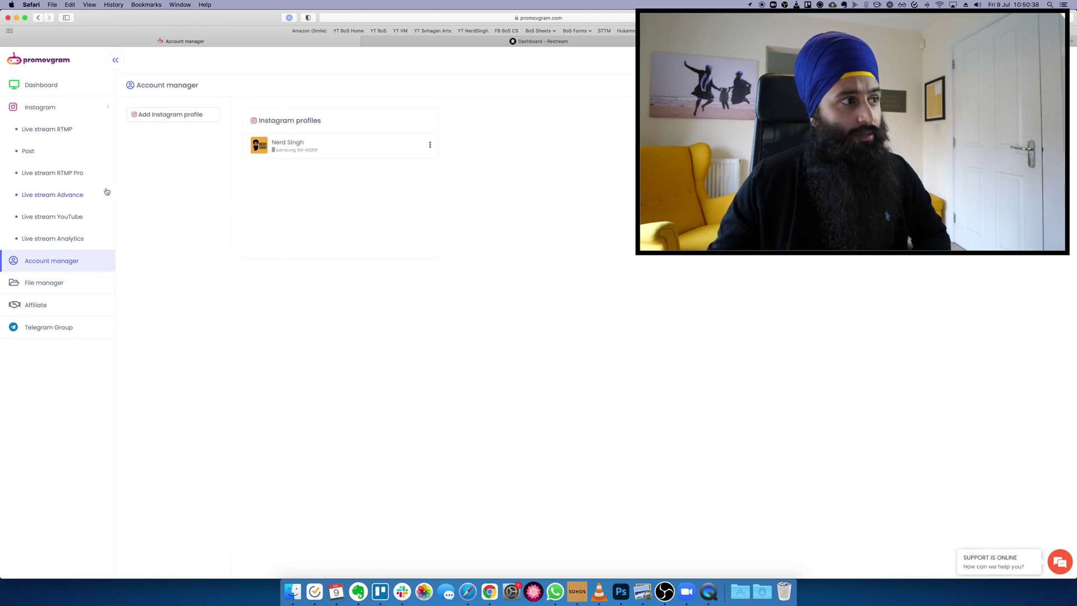
left_click(68, 173)
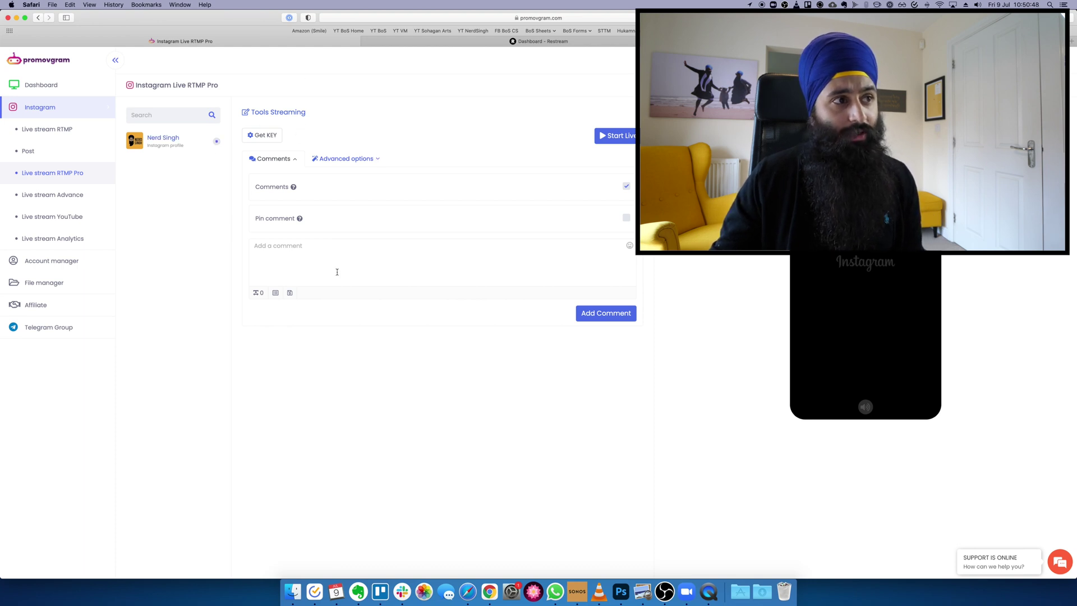
left_click(272, 136)
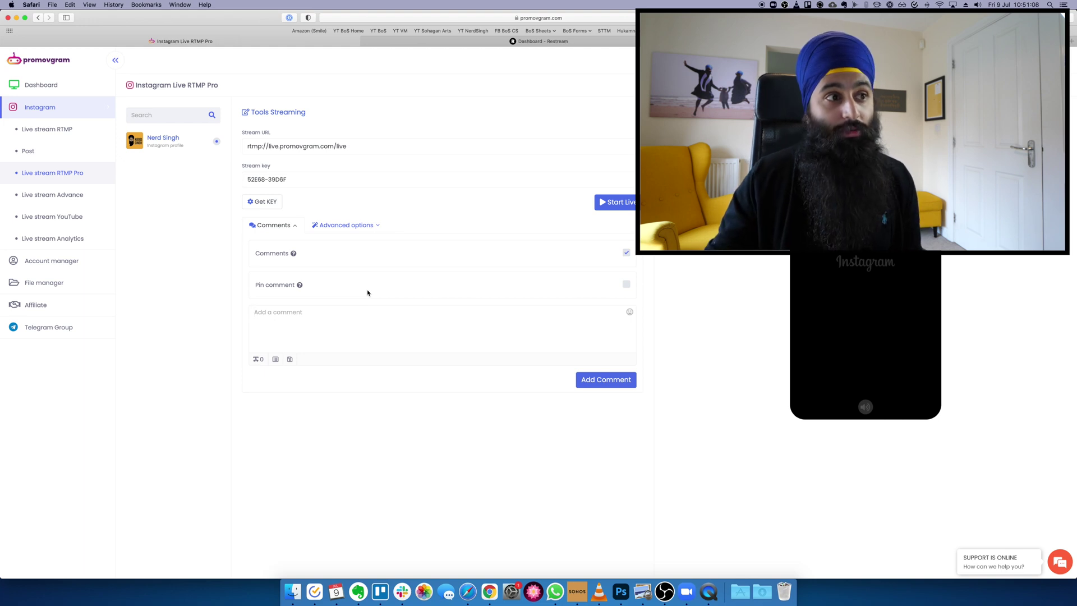
- Review the Transform choices in the stream's advanced options and enable Auto share to IGTV
left_click(355, 226)
left_click(363, 267)
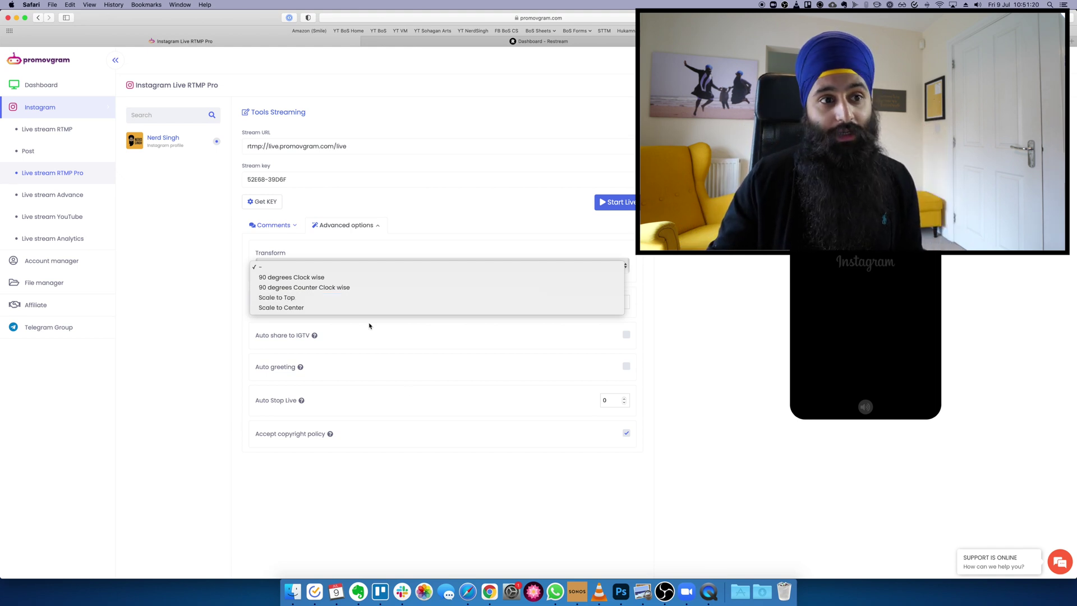
key("Escape")
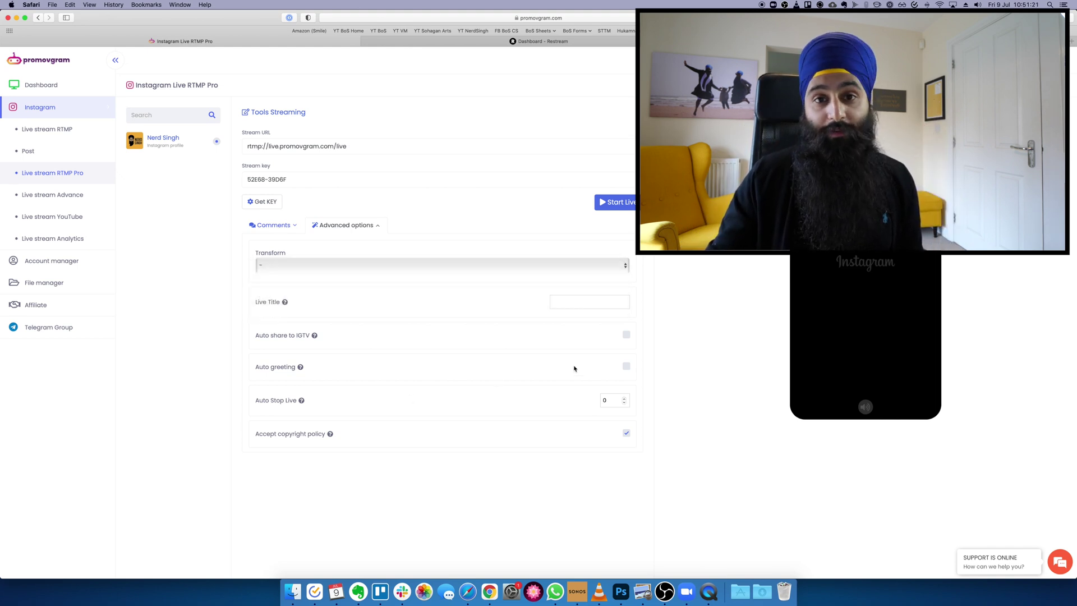
left_click(627, 336)
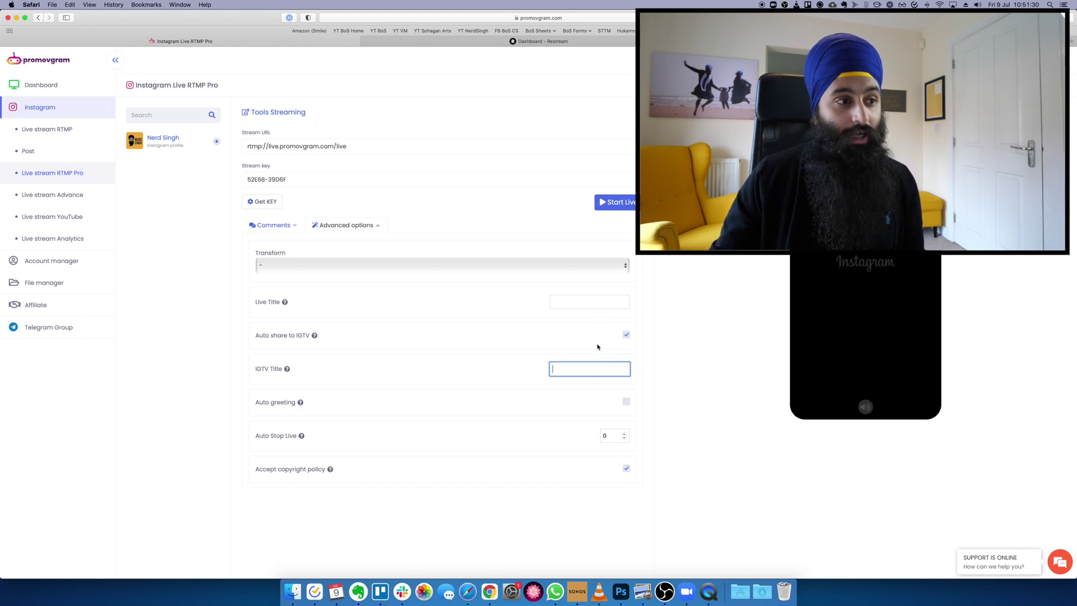
- Check the Auto Stop Live help and set its value to 30 minutes
double_click(608, 436)
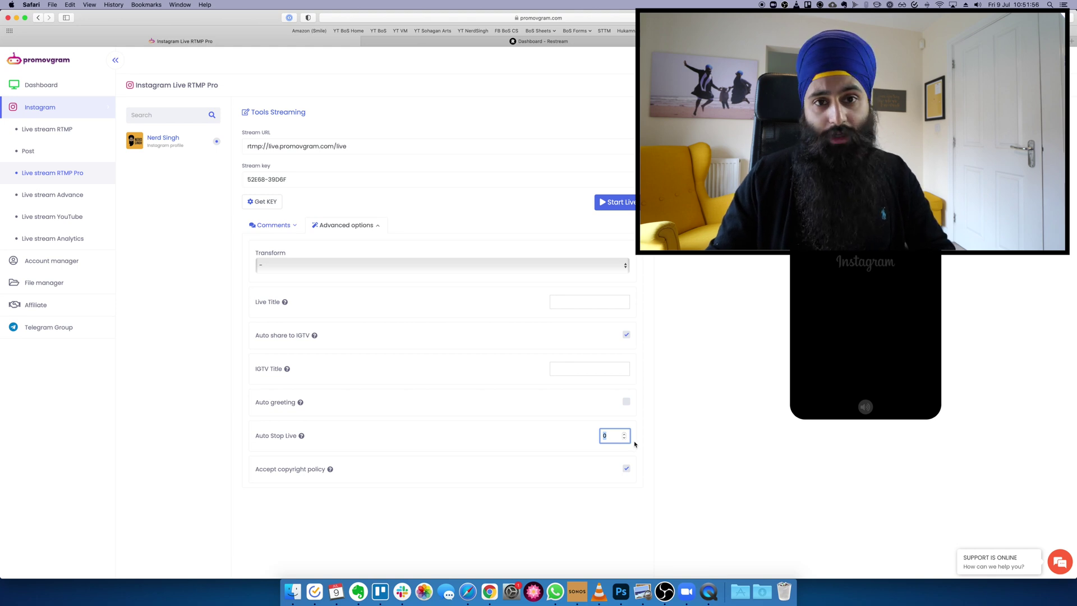
mouse_move(302, 436)
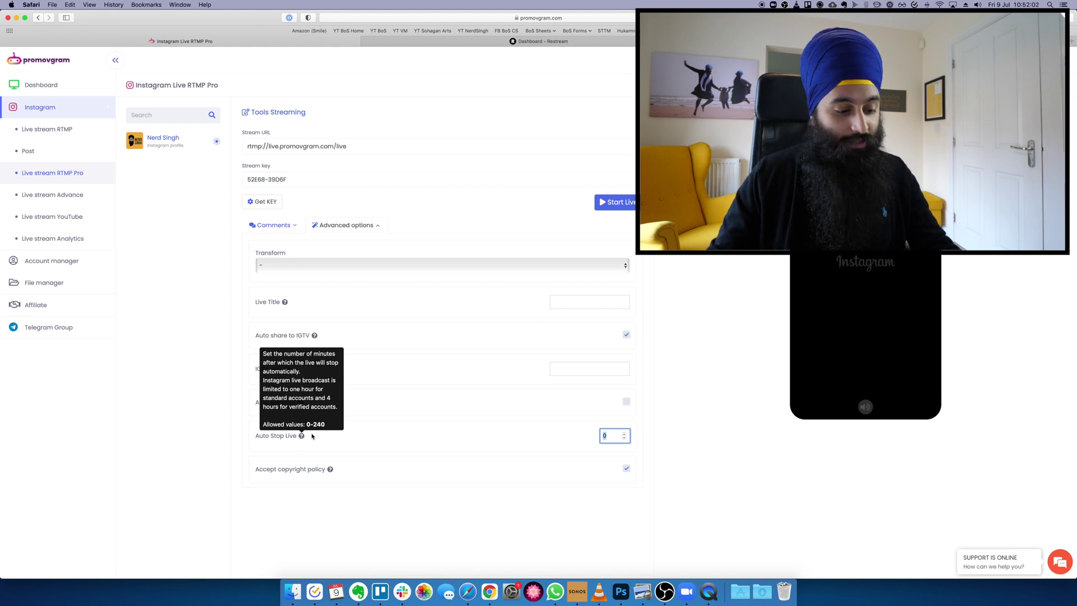
left_click(610, 435)
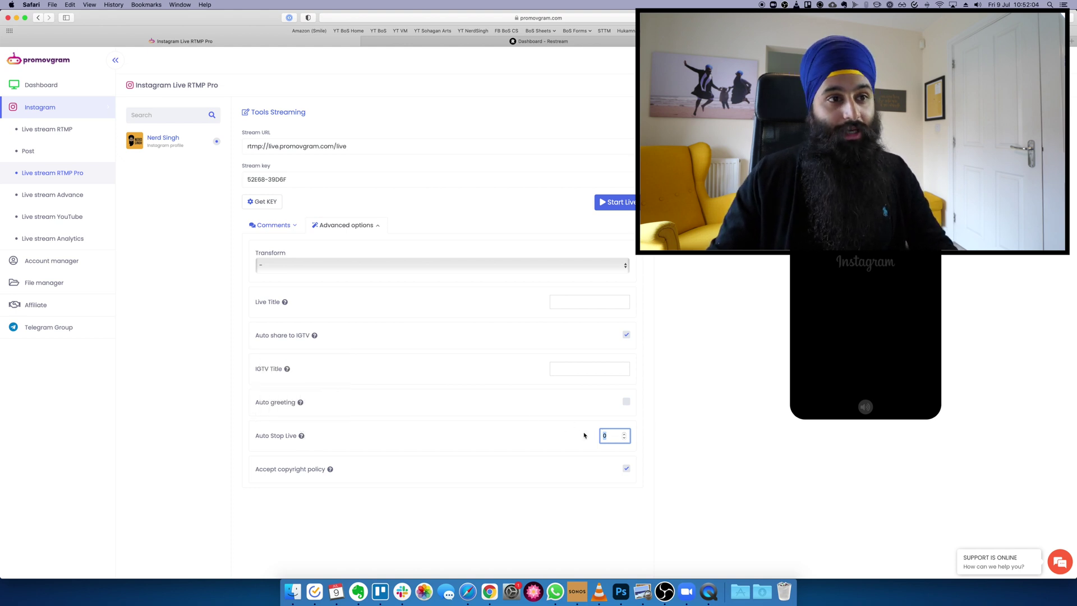
type("30")
left_click(676, 453)
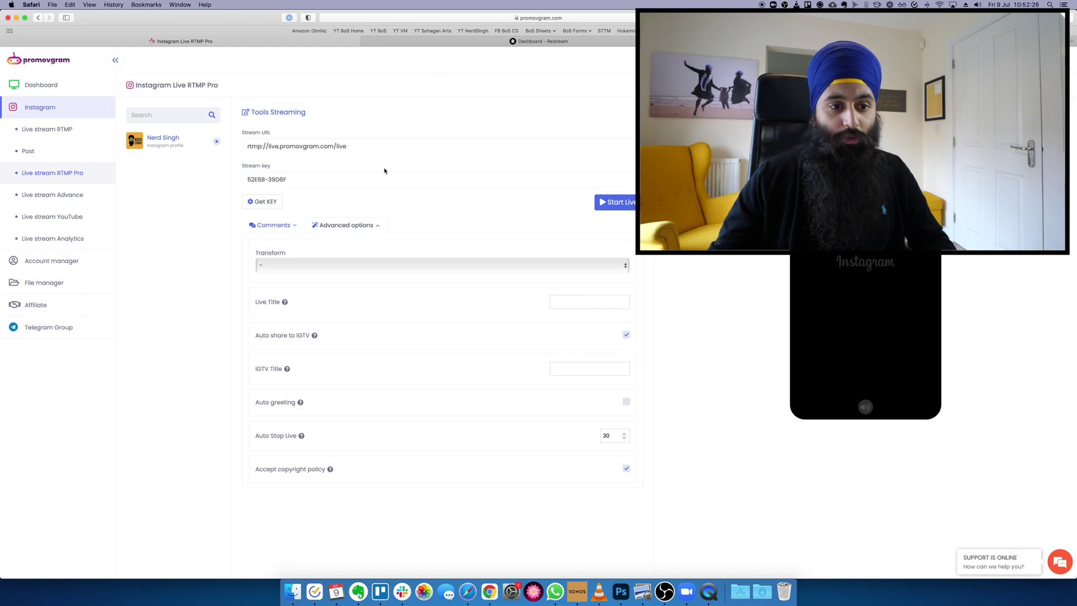
- Switch to OBS to examine the two-person live scene, and look at its overlay template in Photoshop
left_click(665, 591)
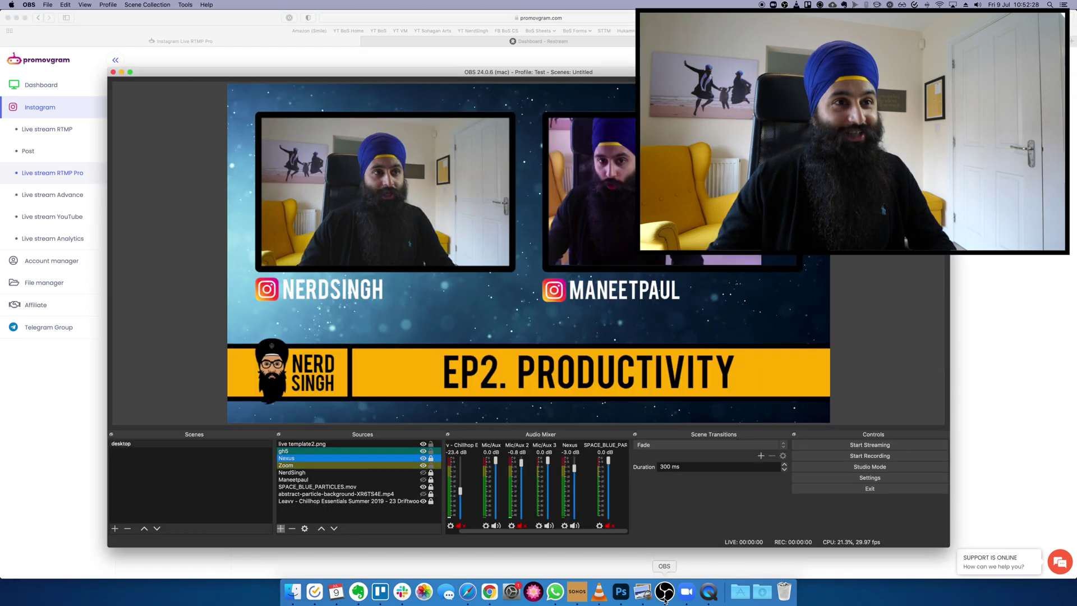
left_click_drag(410, 80, 404, 57)
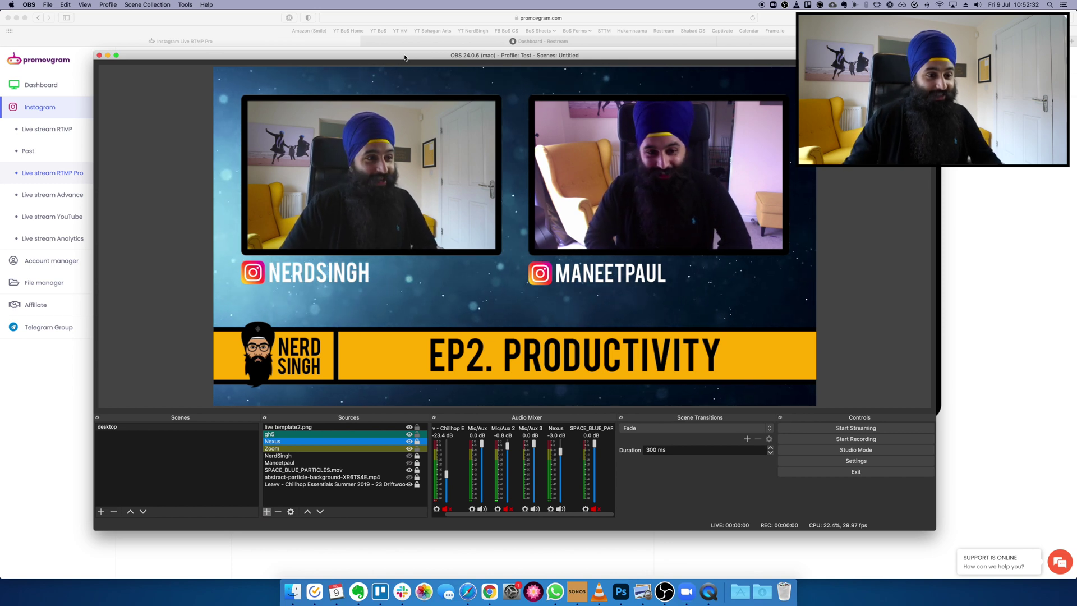
left_click(621, 591)
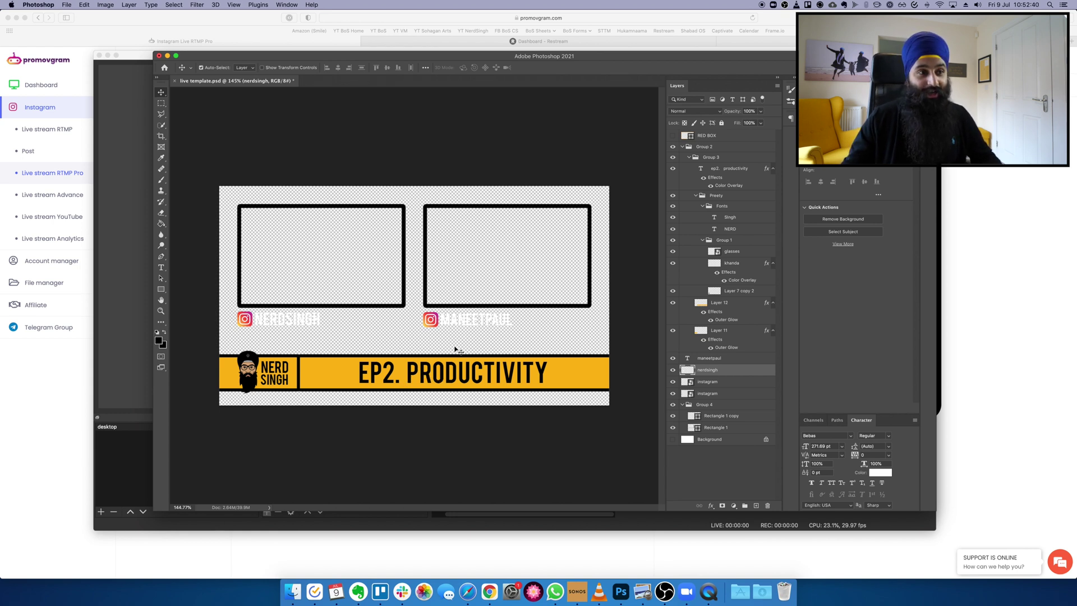
left_click(664, 590)
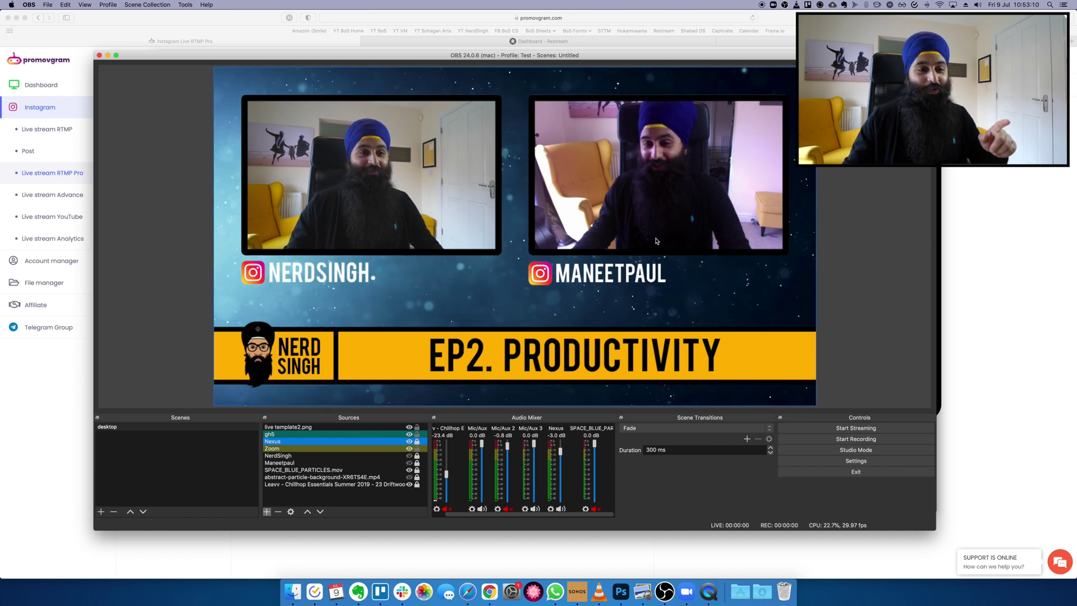
- Switch between the Zoom meeting and OBS to compare the guest's video call with the scene's second camera frame
left_click(689, 592)
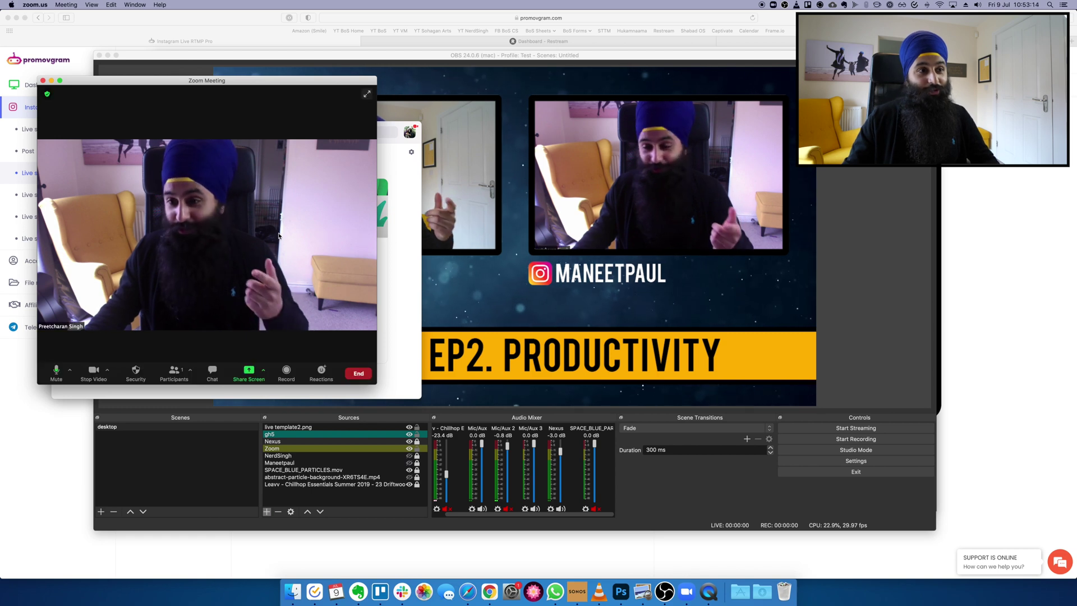
left_click_drag(528, 57, 575, 55)
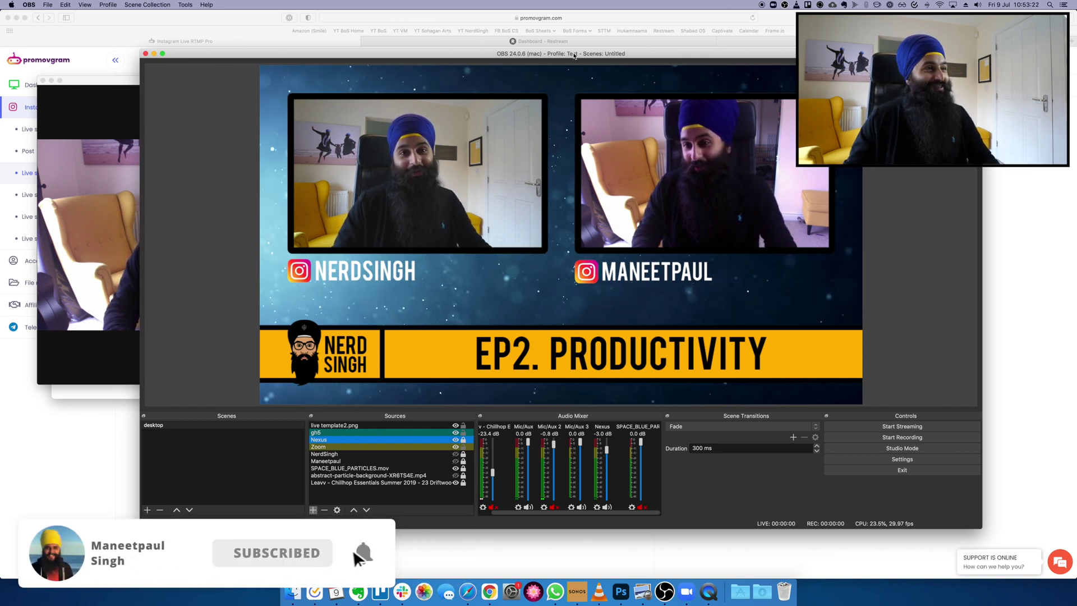
left_click(130, 86)
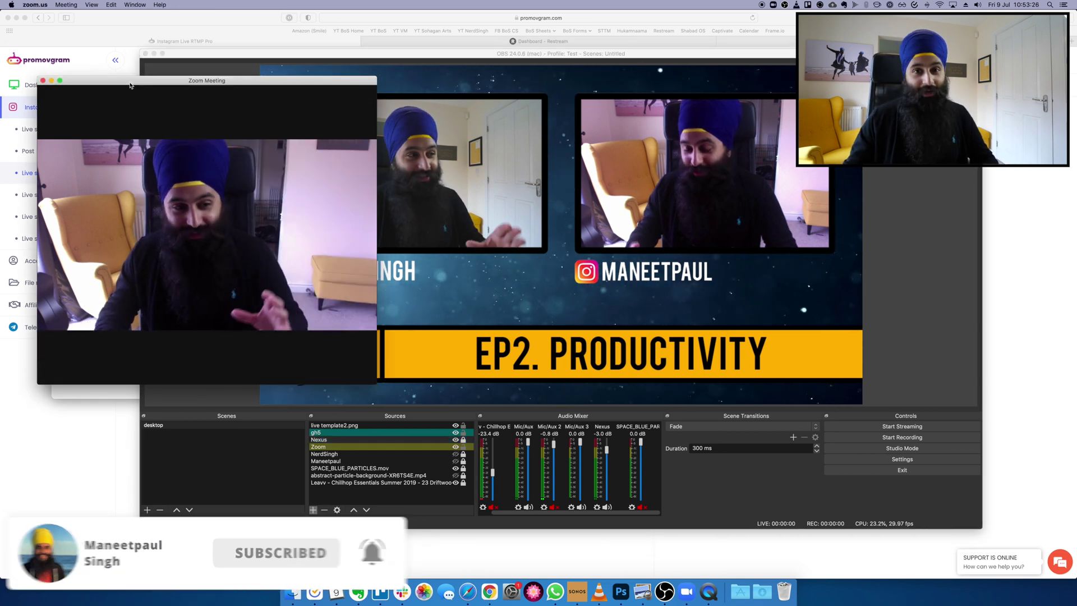
mouse_move(147, 166)
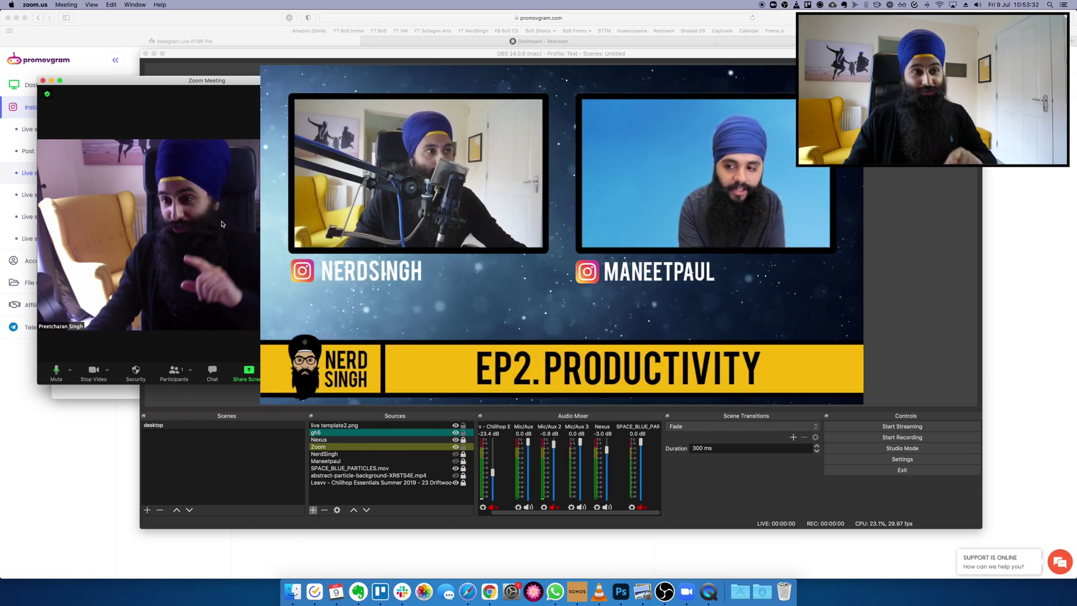
key("super+Tab")
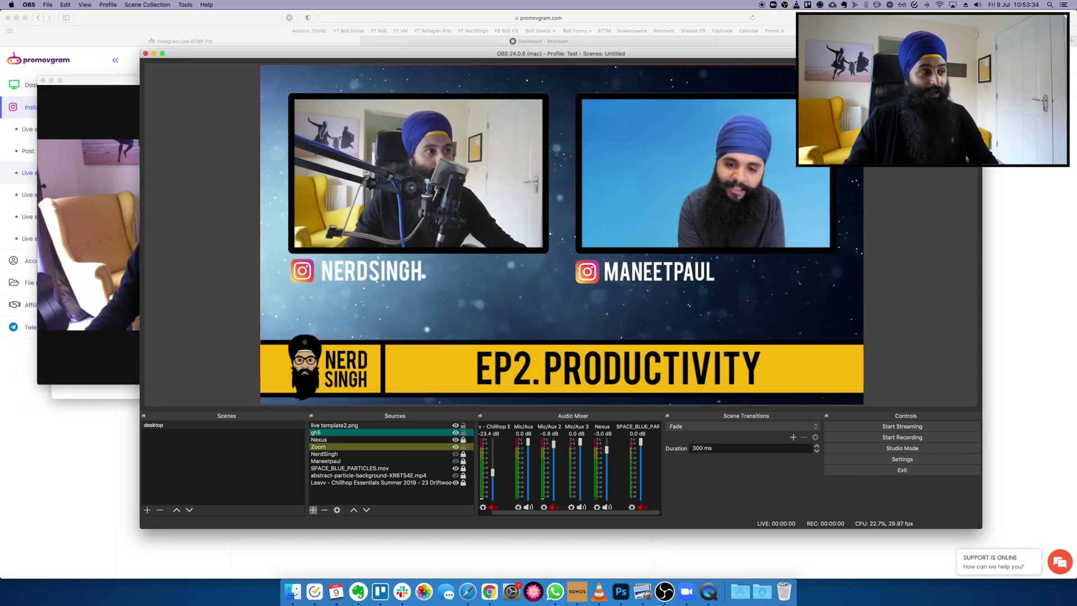
left_click(104, 291)
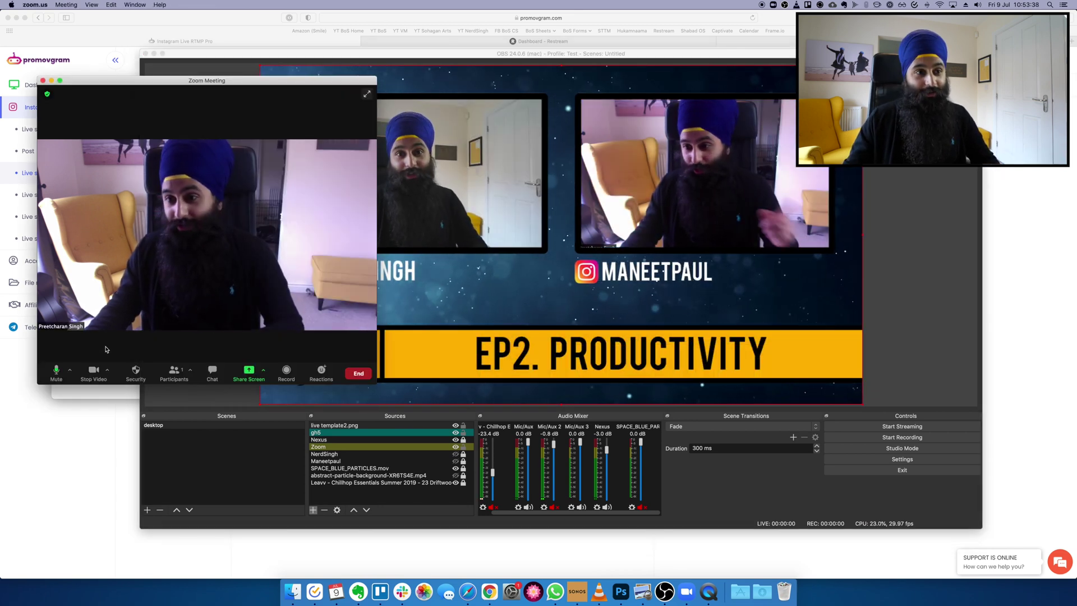
left_click(645, 124)
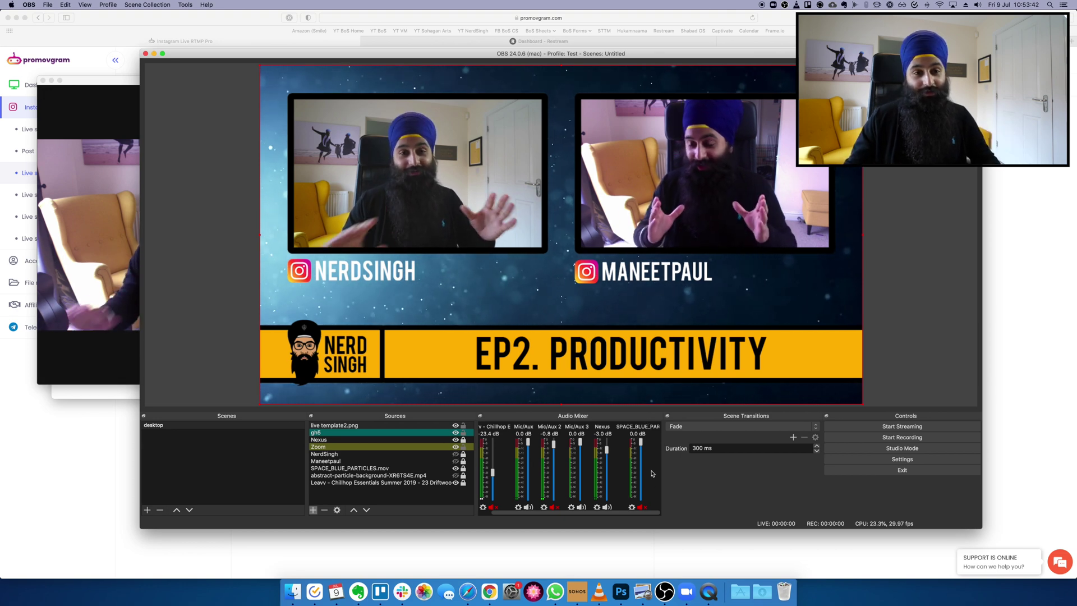
- Compare the OBS stream server and key settings with the Promovgram page, and review the output settings without changing them
left_click(902, 459)
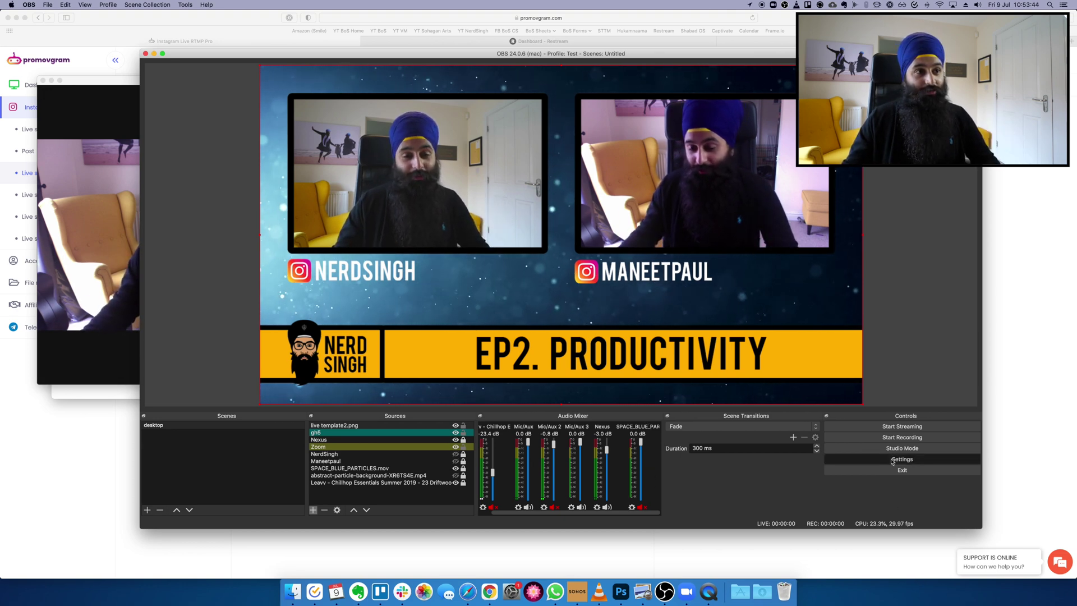
left_click(383, 166)
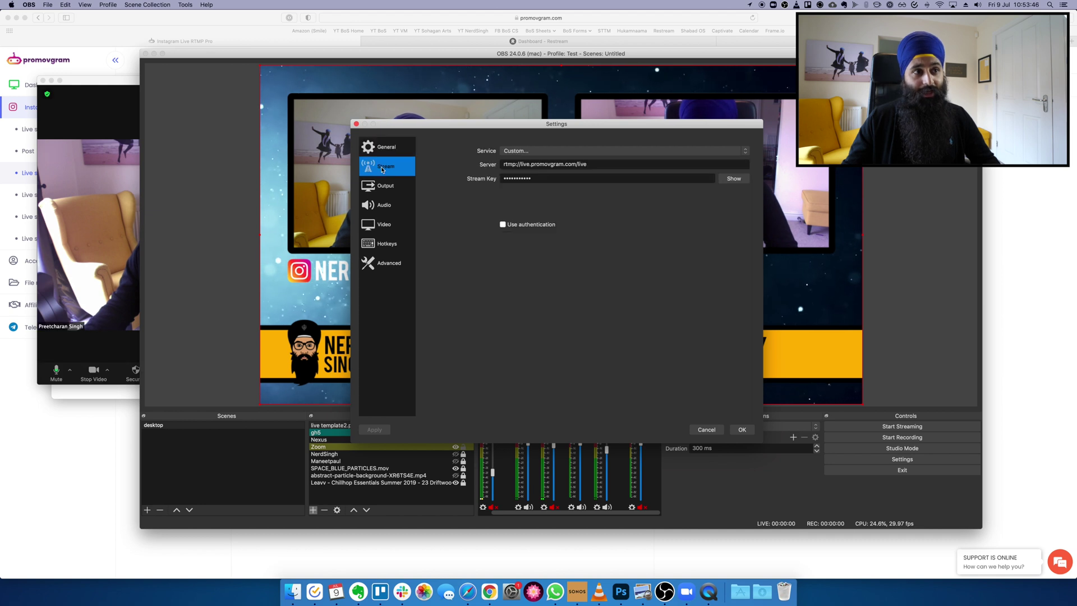
left_click(516, 166)
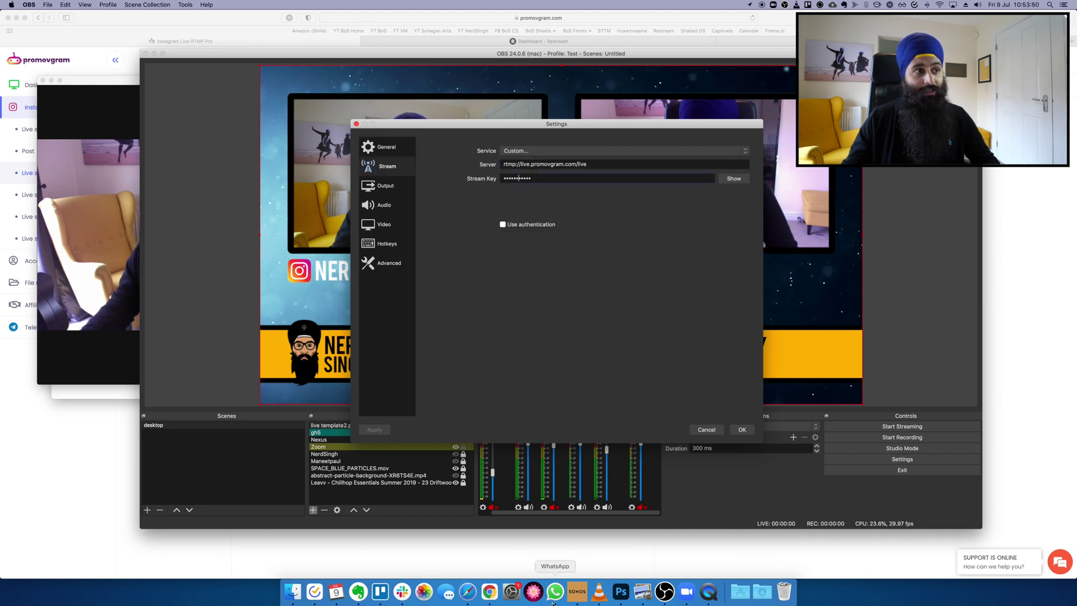
left_click(468, 592)
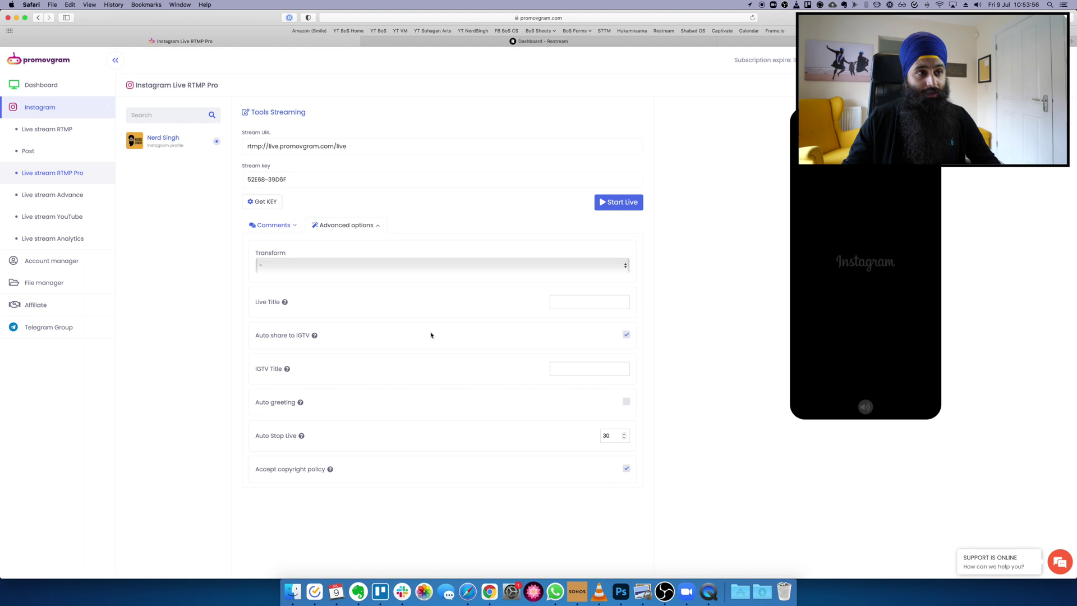
left_click(665, 592)
left_click(385, 185)
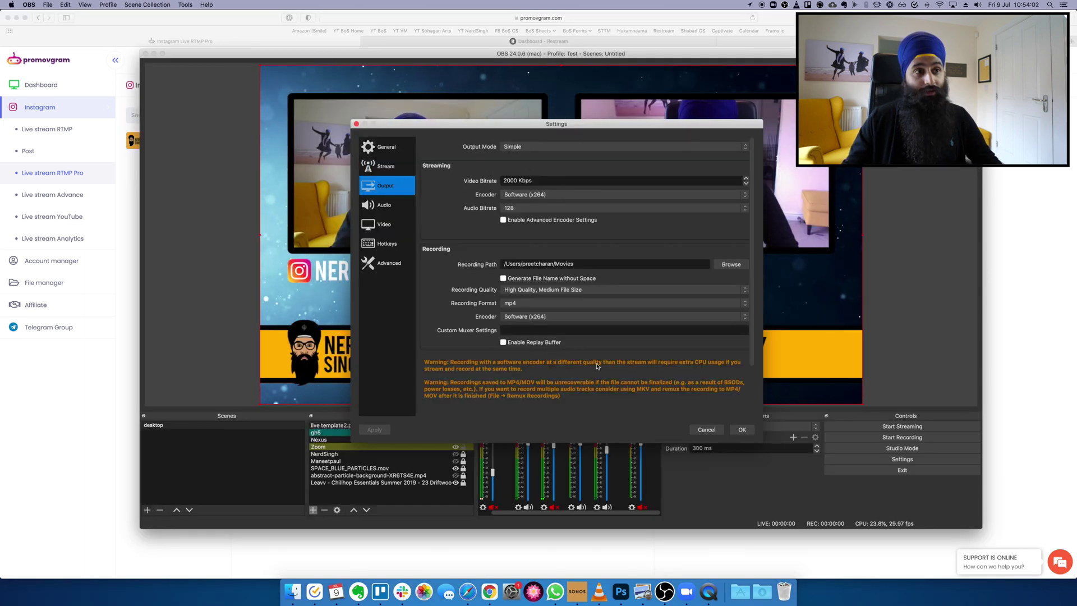
left_click(705, 430)
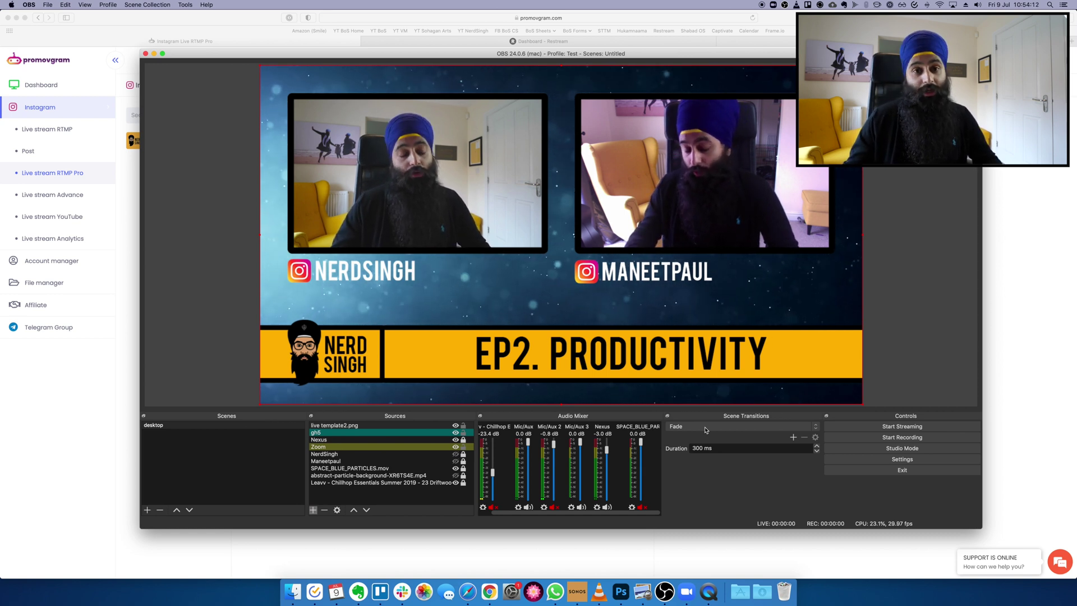
- Start streaming from OBS and set the Promovgram Transform option to 90 degrees Clock wise
left_click(900, 427)
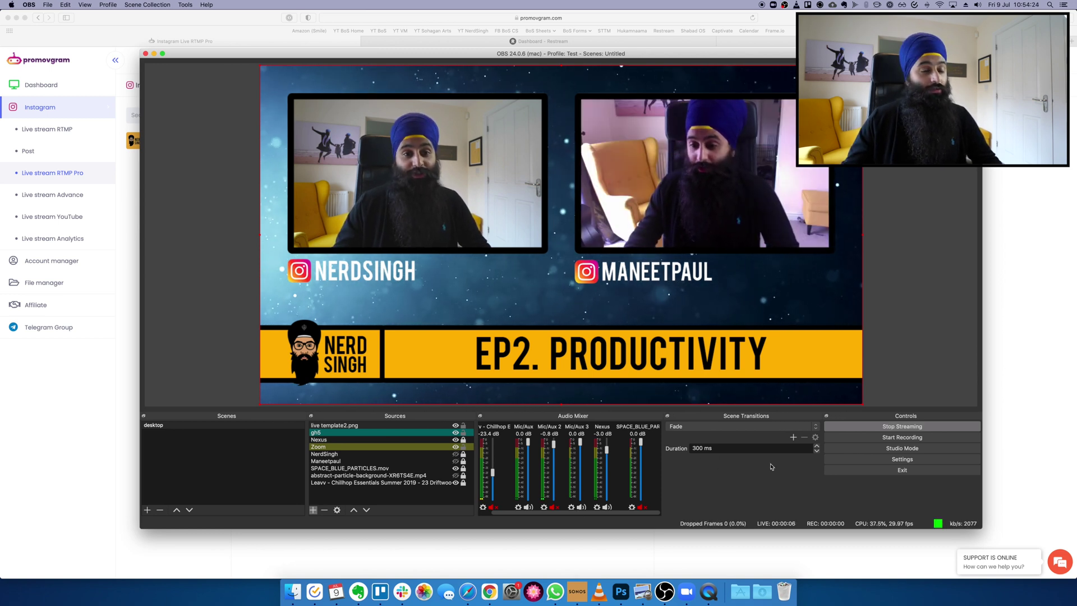
left_click(757, 553)
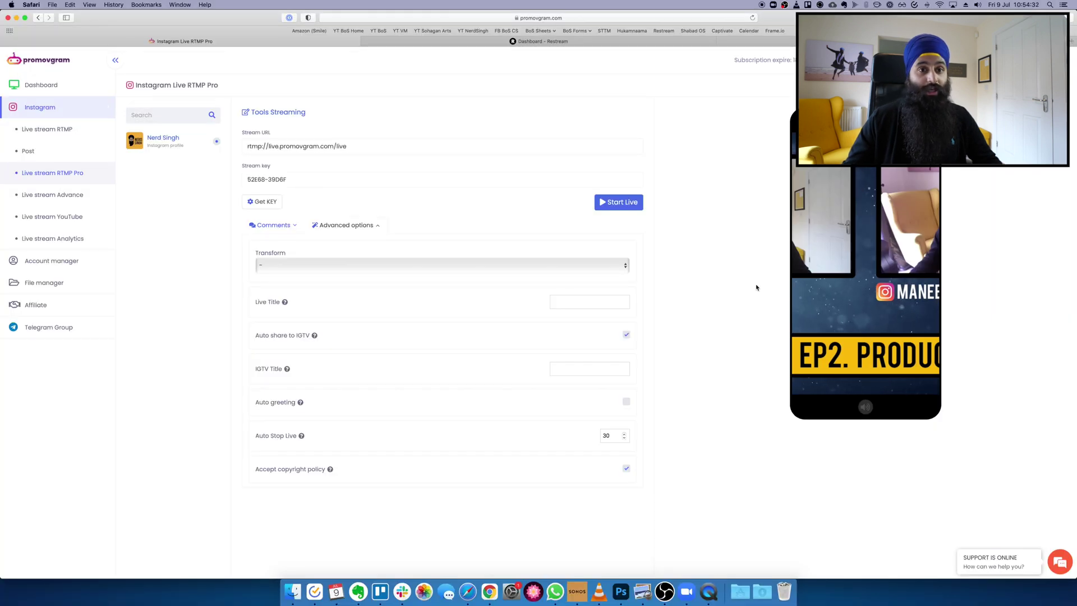
left_click(443, 266)
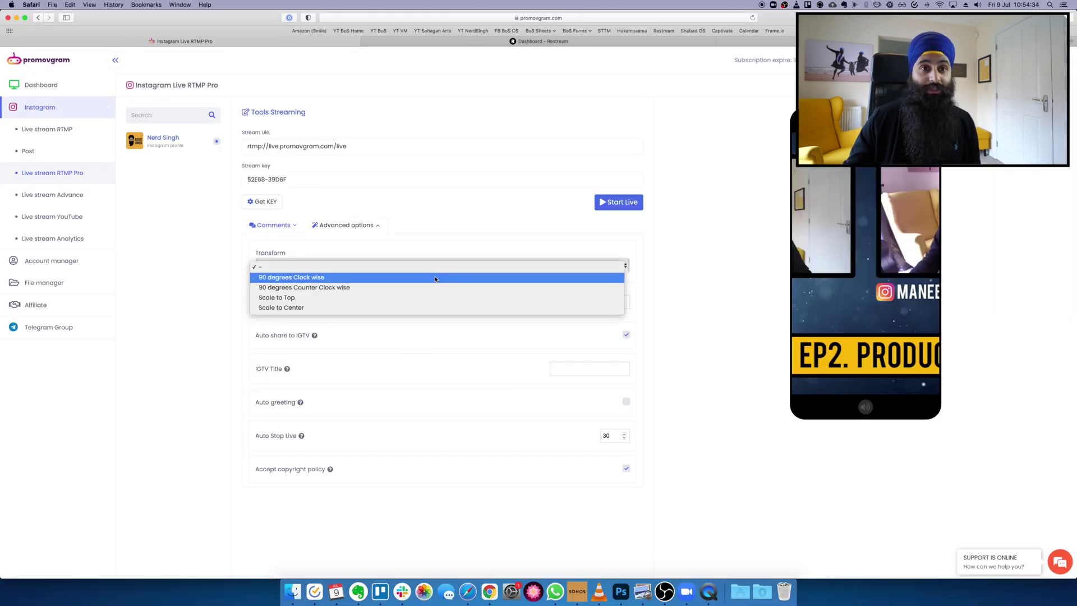
left_click(435, 277)
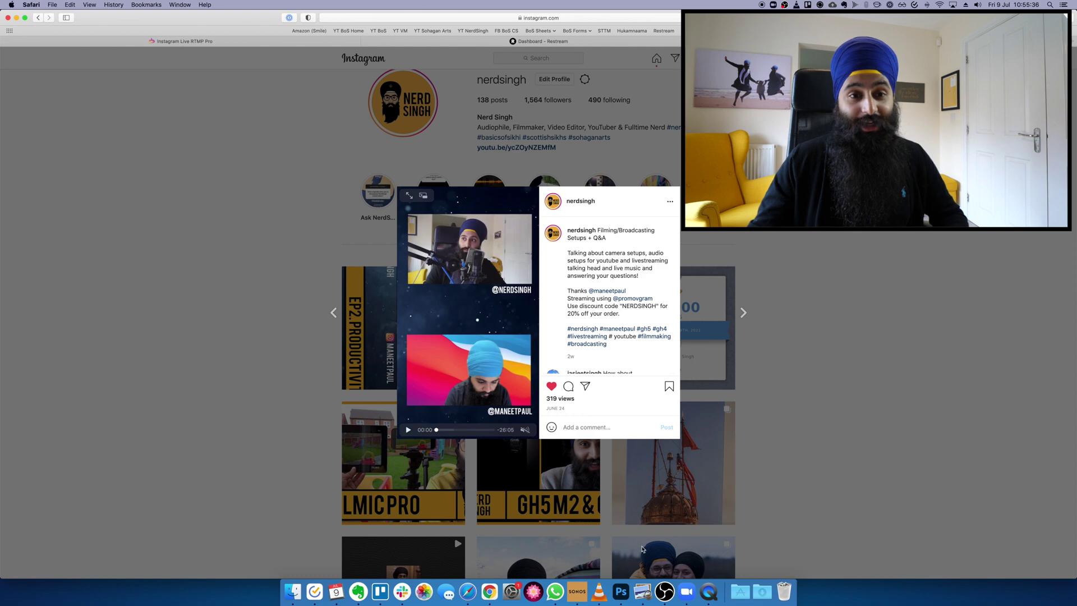
- Switch back to OBS and open its video settings
left_click(664, 592)
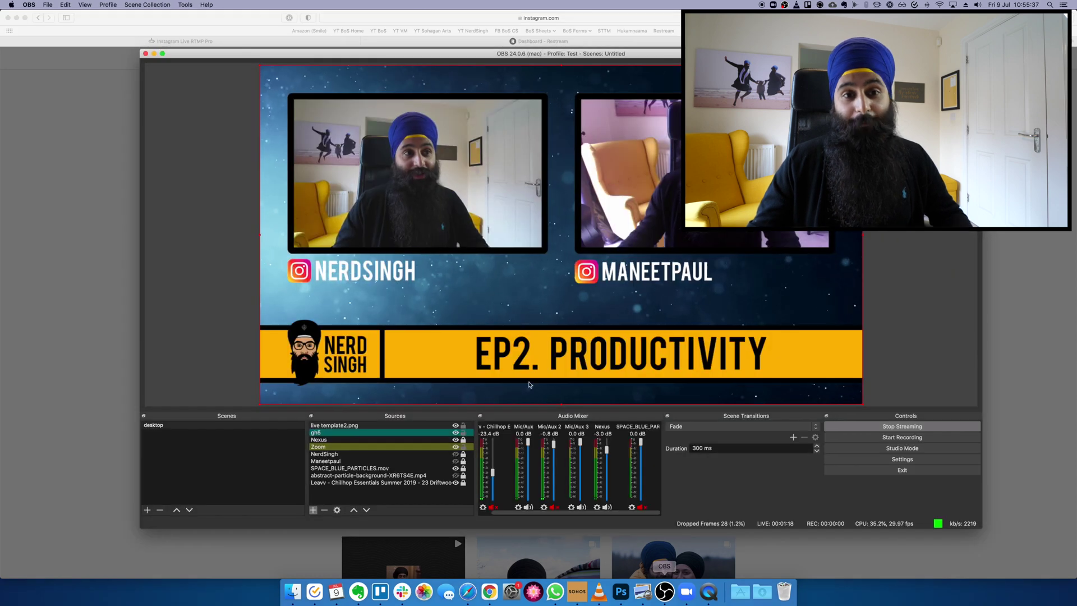
left_click(943, 460)
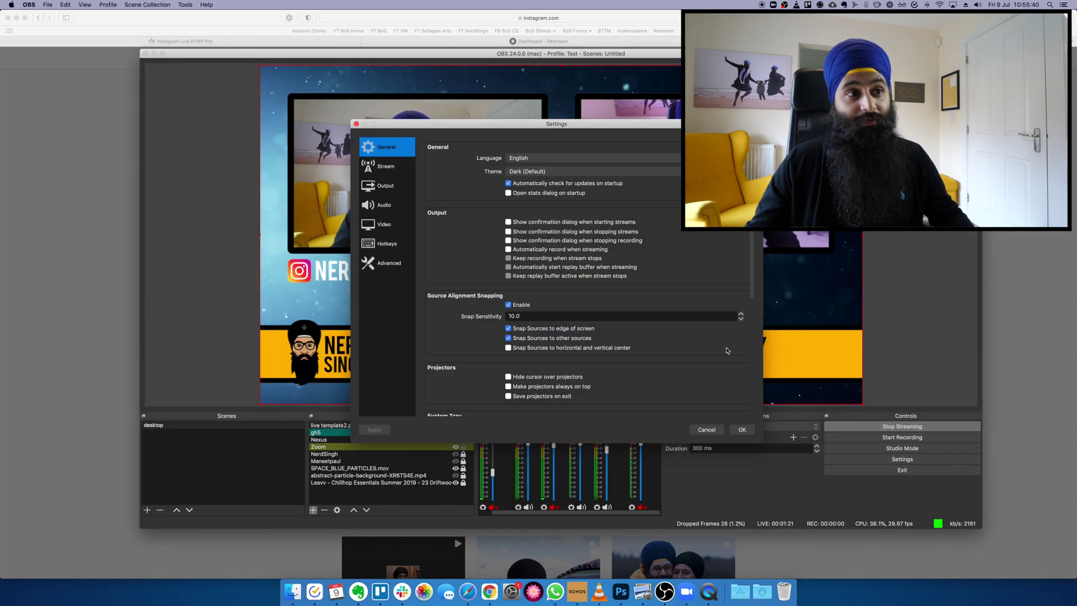
left_click(387, 224)
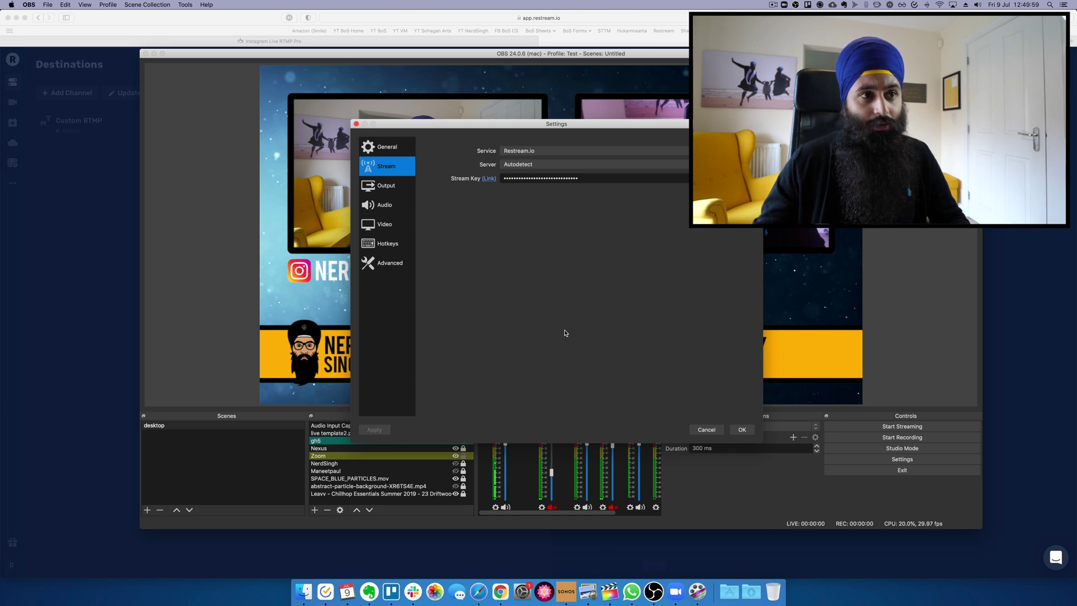
- Select Restream.io as the OBS streaming service, then switch to Safari and return to the plain Restream dashboard
left_click(541, 151)
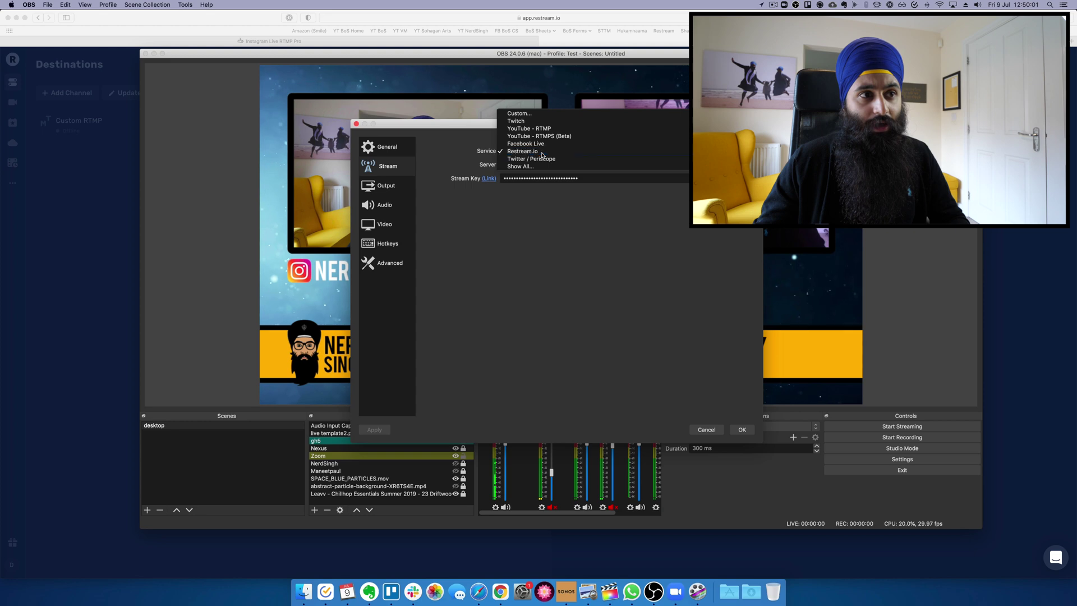
left_click(542, 152)
left_click(72, 235)
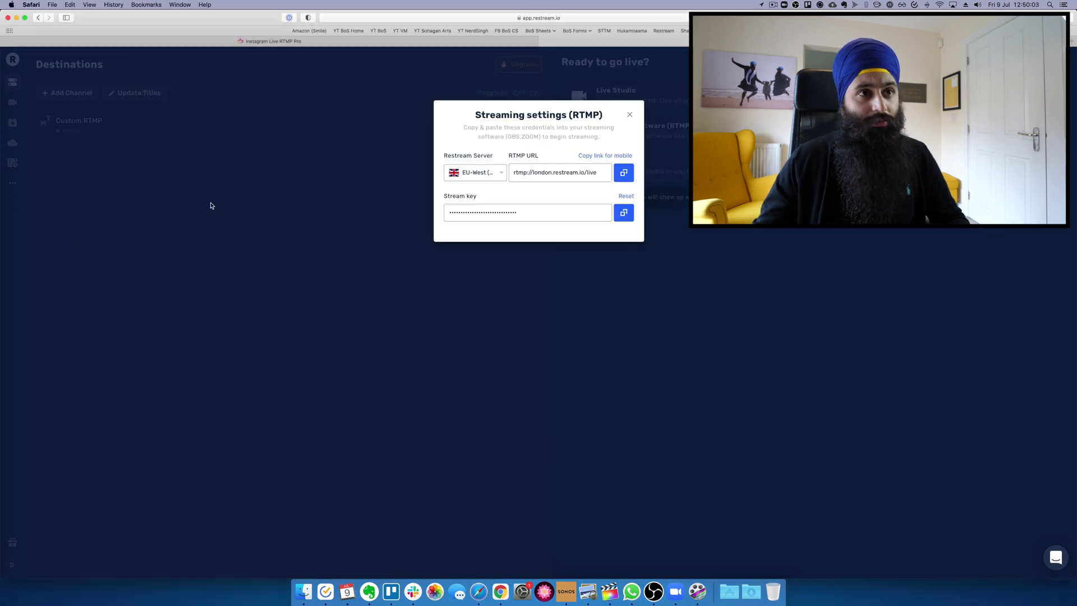
left_click(629, 115)
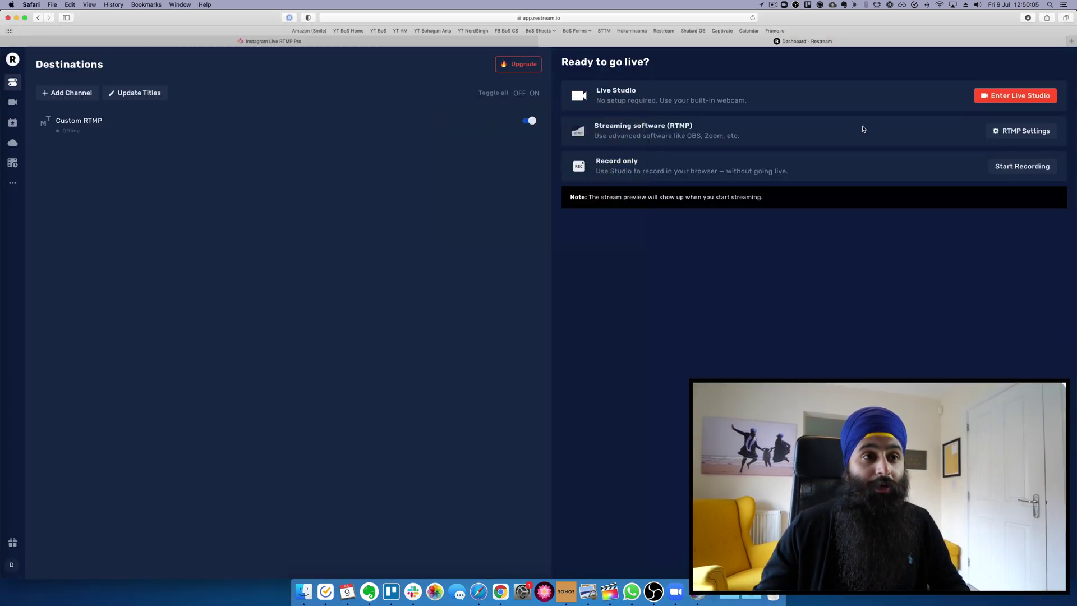
- Copy the stream key from Restream's RTMP settings into the OBS stream settings, save them and start streaming to Restream
left_click(1043, 133)
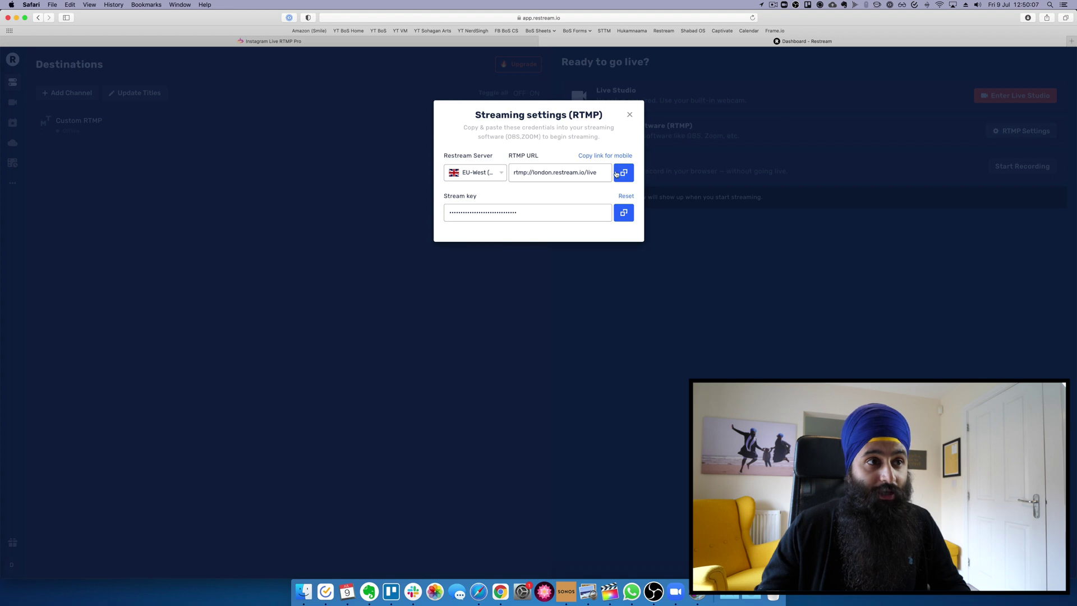
left_click(624, 214)
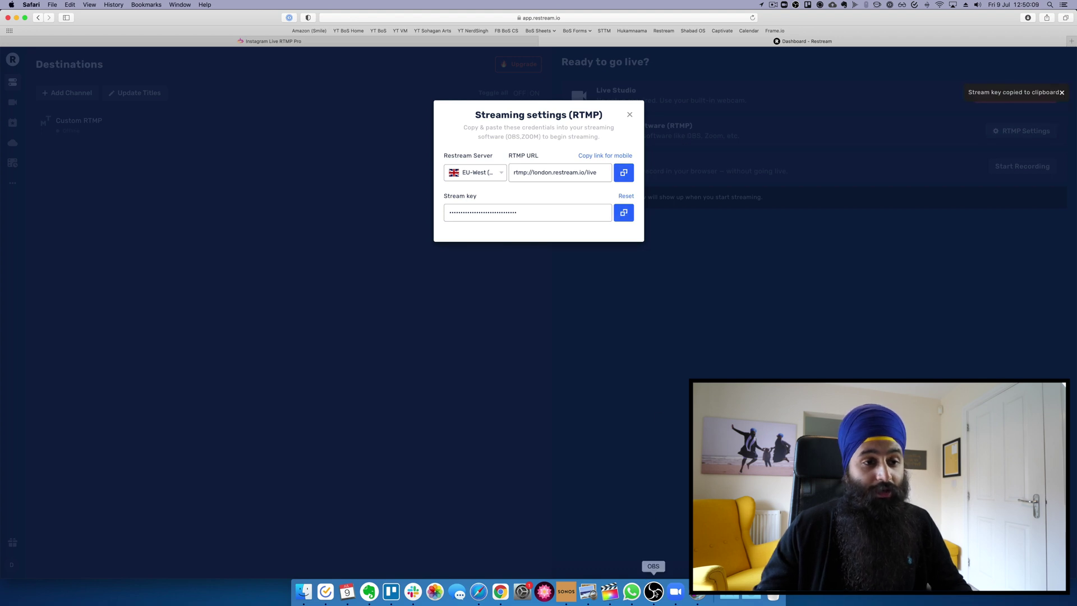
left_click(654, 591)
double_click(589, 179)
key("super+v")
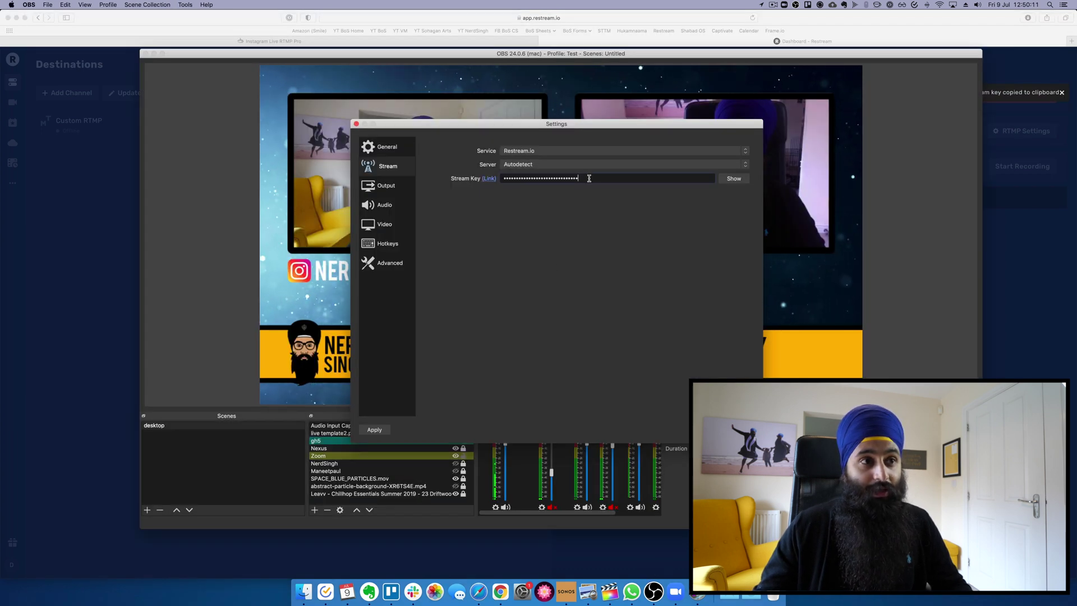
key("Return")
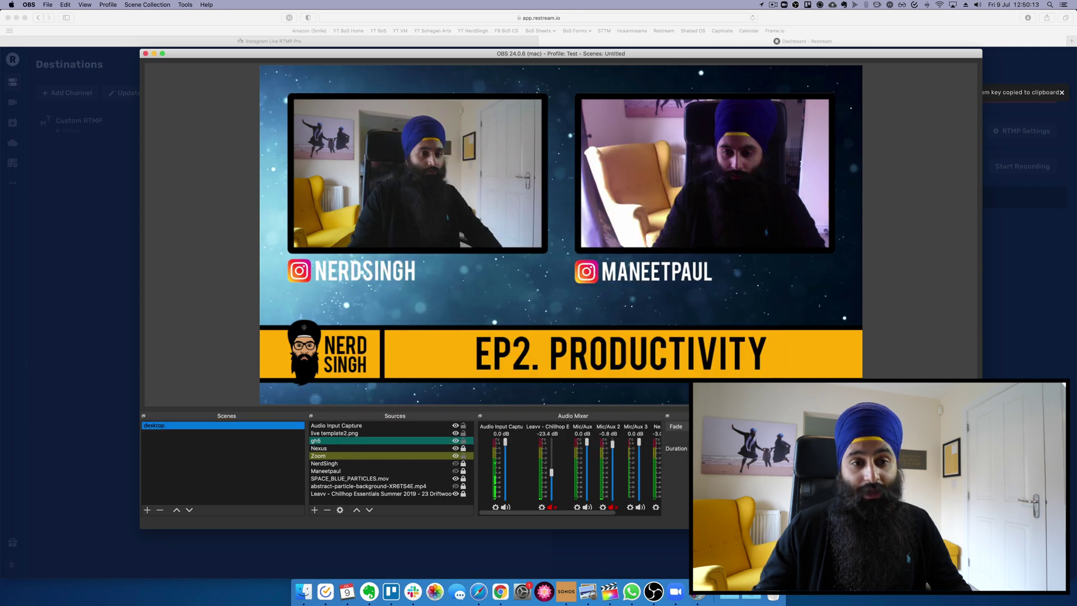
key("super+Tab")
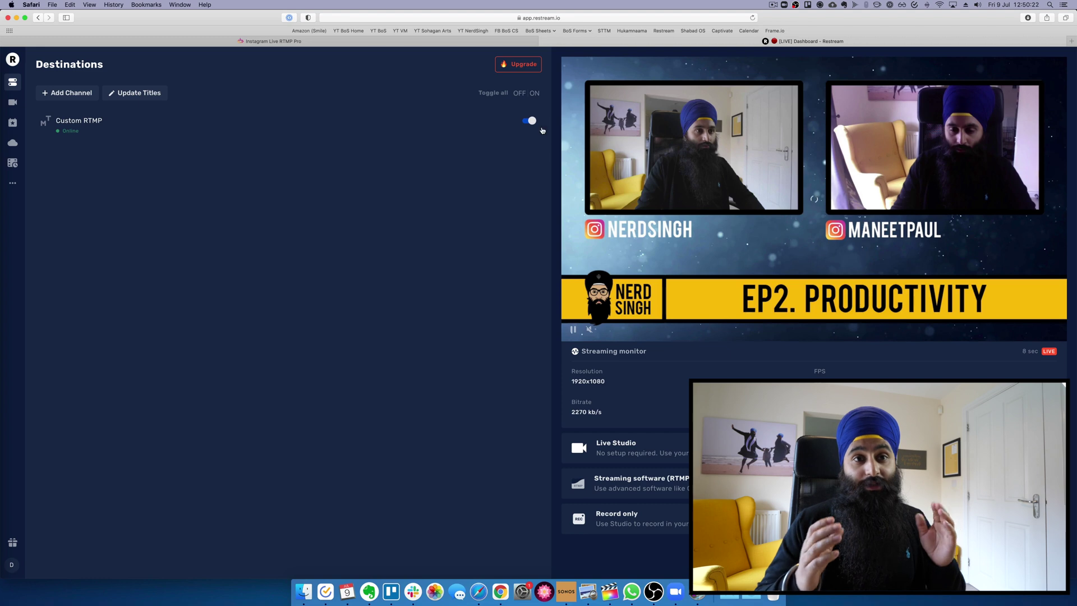
- Look at adding a channel in Restream, turn off the Custom RTMP destination and open its settings
left_click(78, 92)
left_click(443, 534)
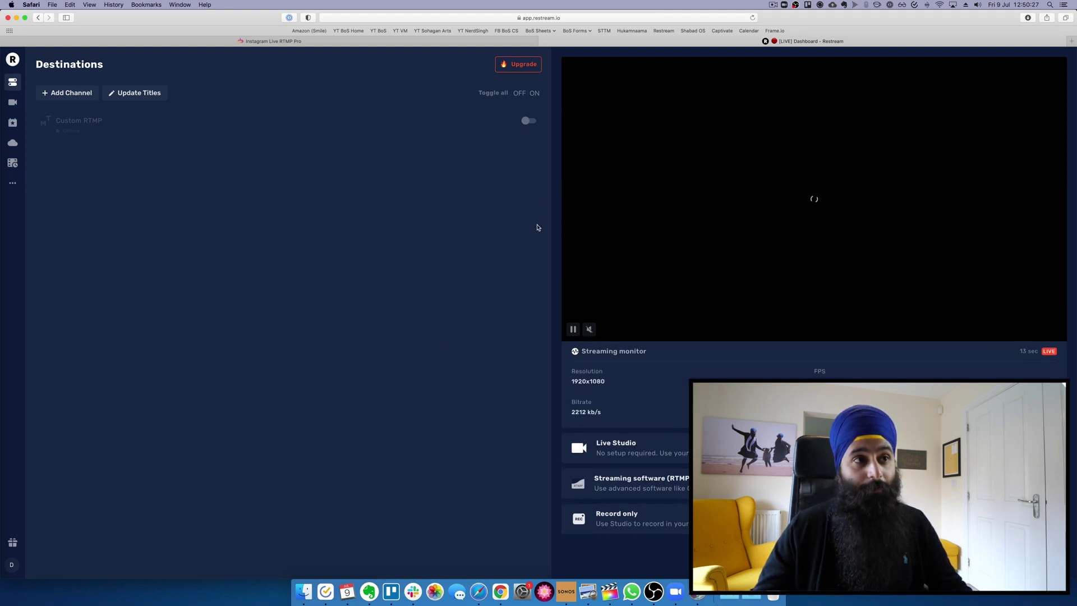
left_click(499, 138)
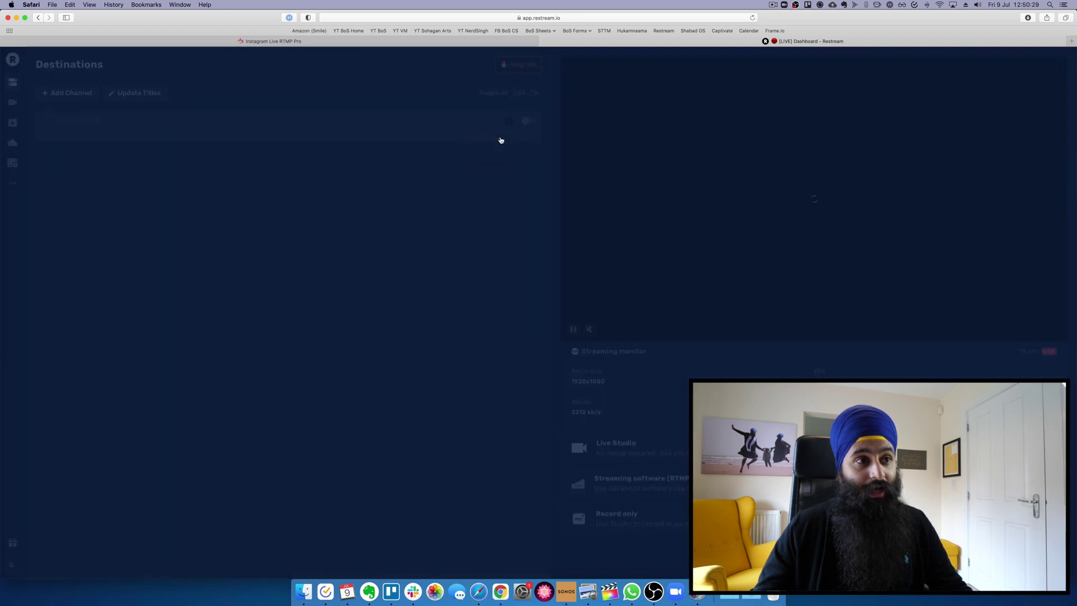
- Get a key for the Instagram profile in Promovgram, save the Custom RTMP channel in Restream and turn that destination on
left_click(369, 42)
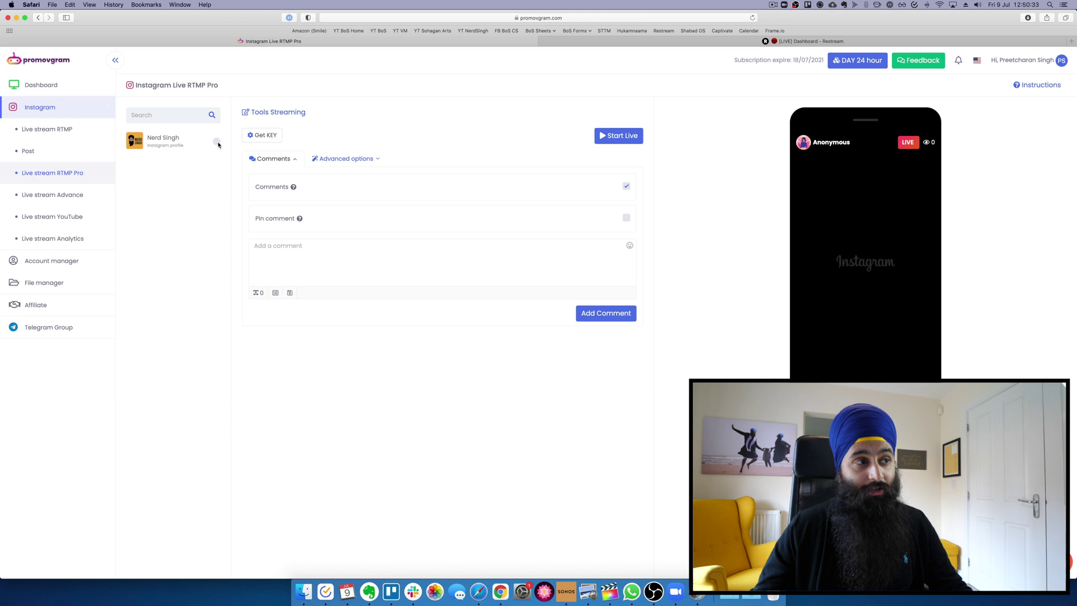
left_click(275, 137)
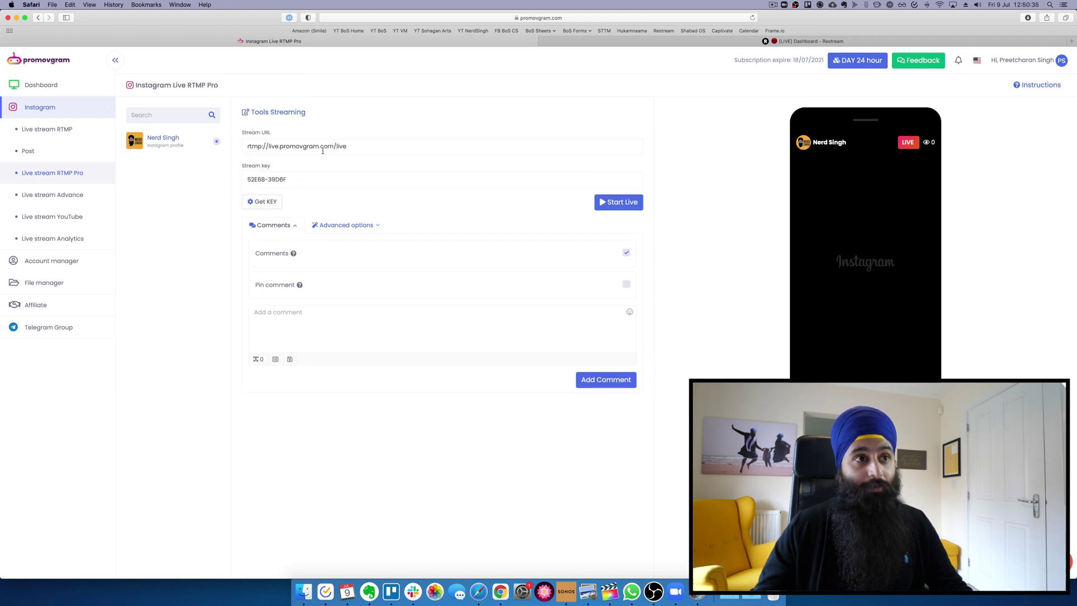
left_click(835, 41)
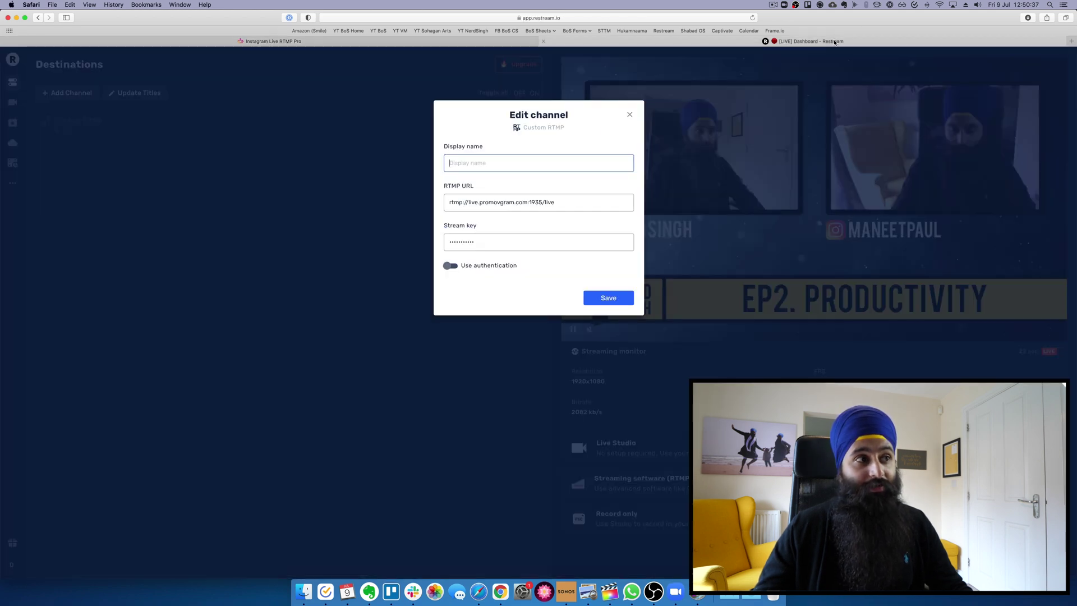
left_click(609, 300)
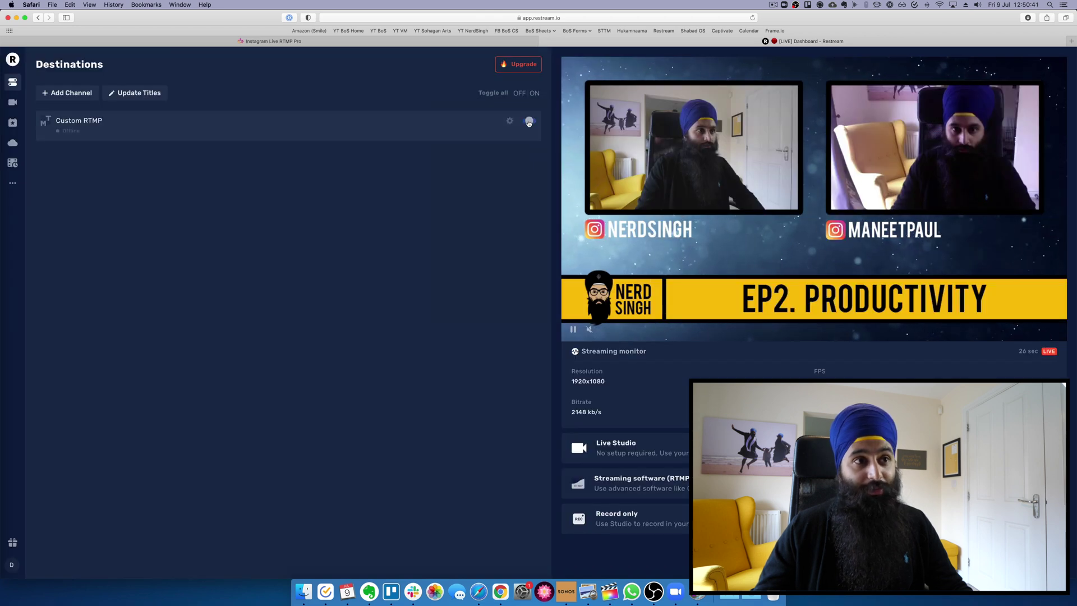
left_click(529, 121)
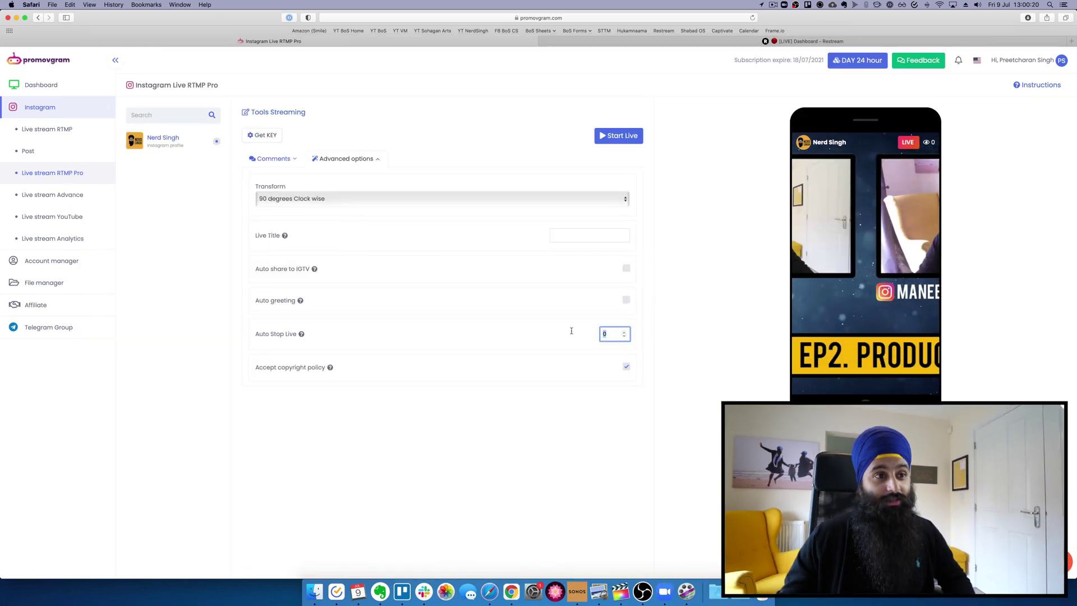
- Set Auto Stop Live to 30, start the live in Promovgram and open the broadcast from the Instagram profile
left_click(624, 138)
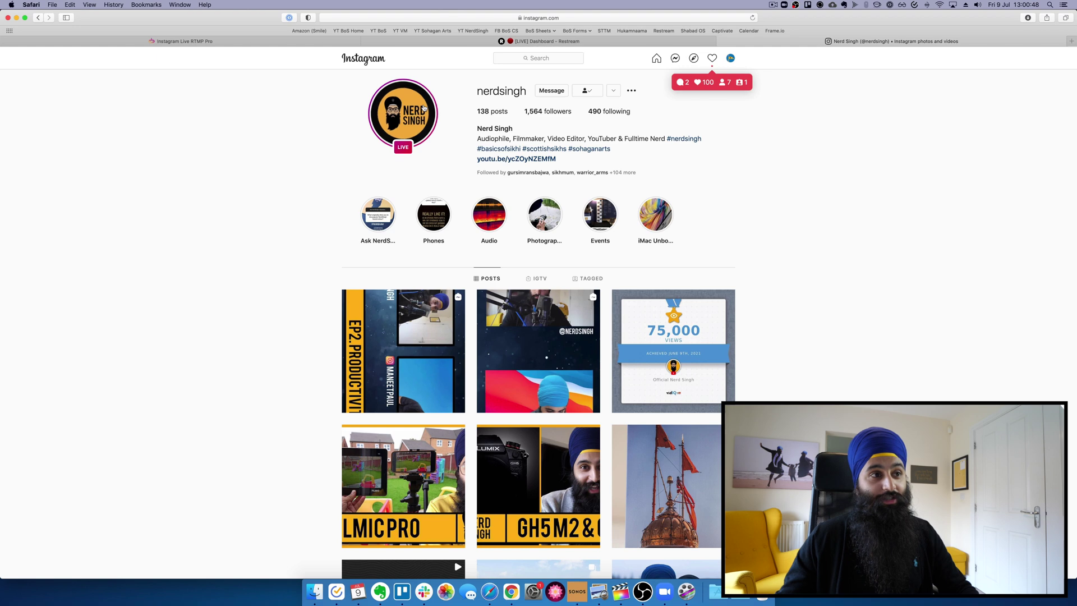
left_click(414, 115)
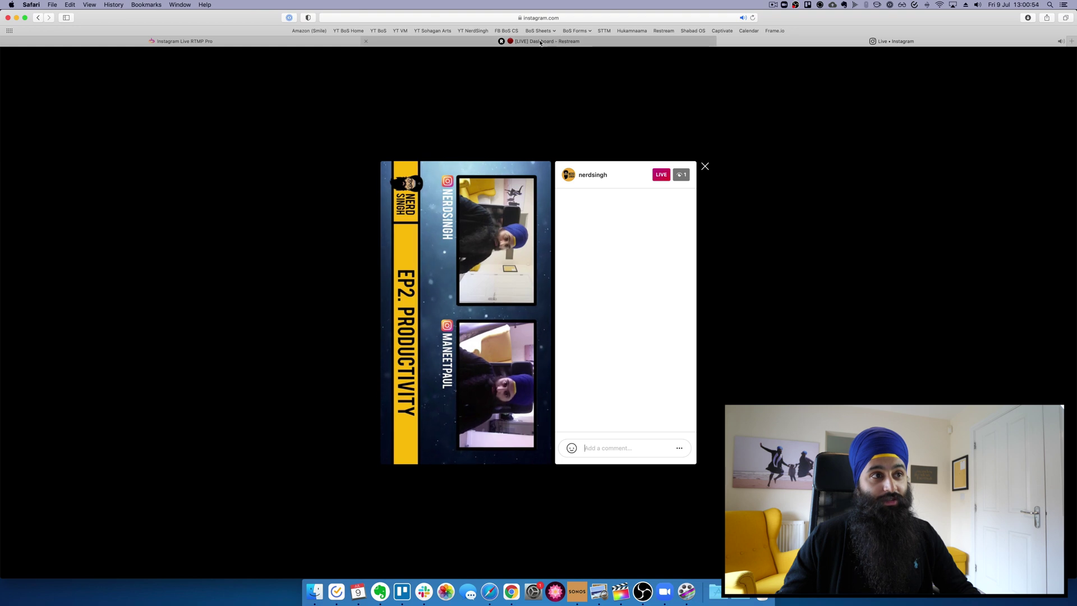
- Post the comment "vjkk vjkf ji everyone!" from Promovgram and check it in the Instagram live chat
key("ctrl+Tab")
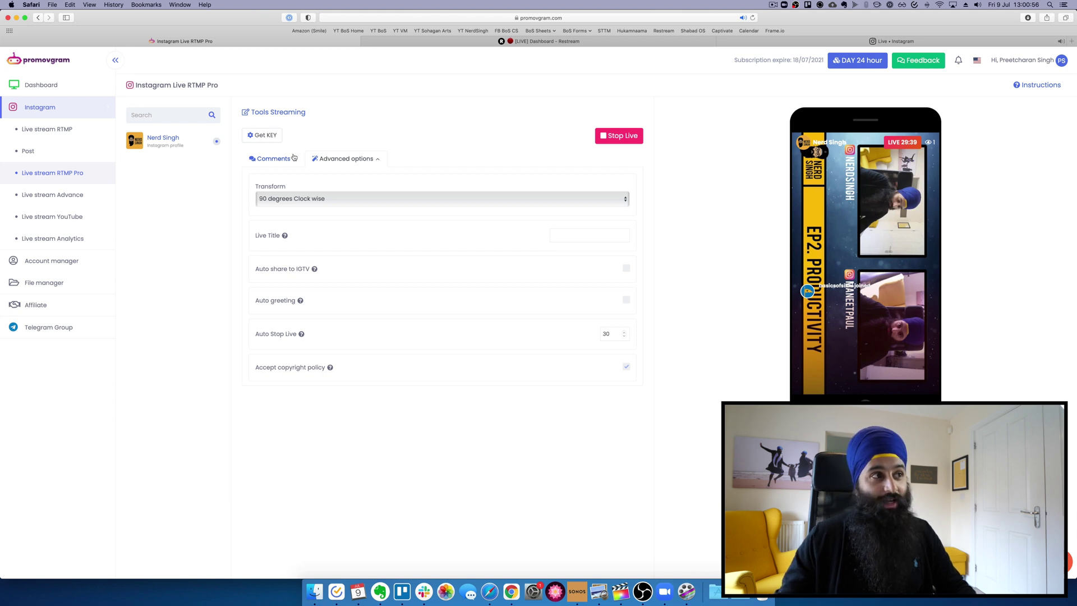
type("te")
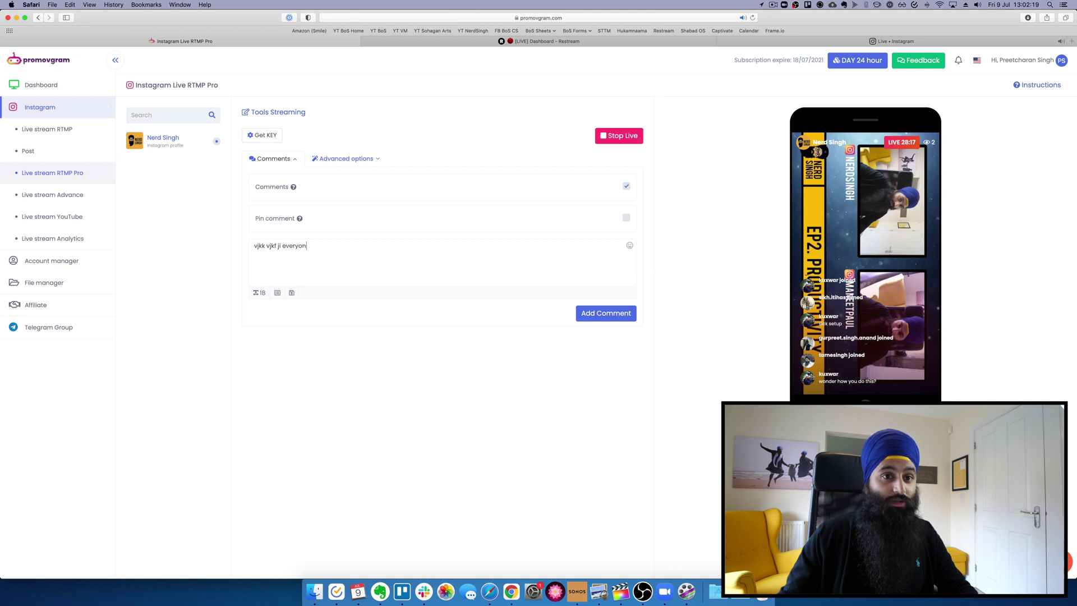
left_click(607, 315)
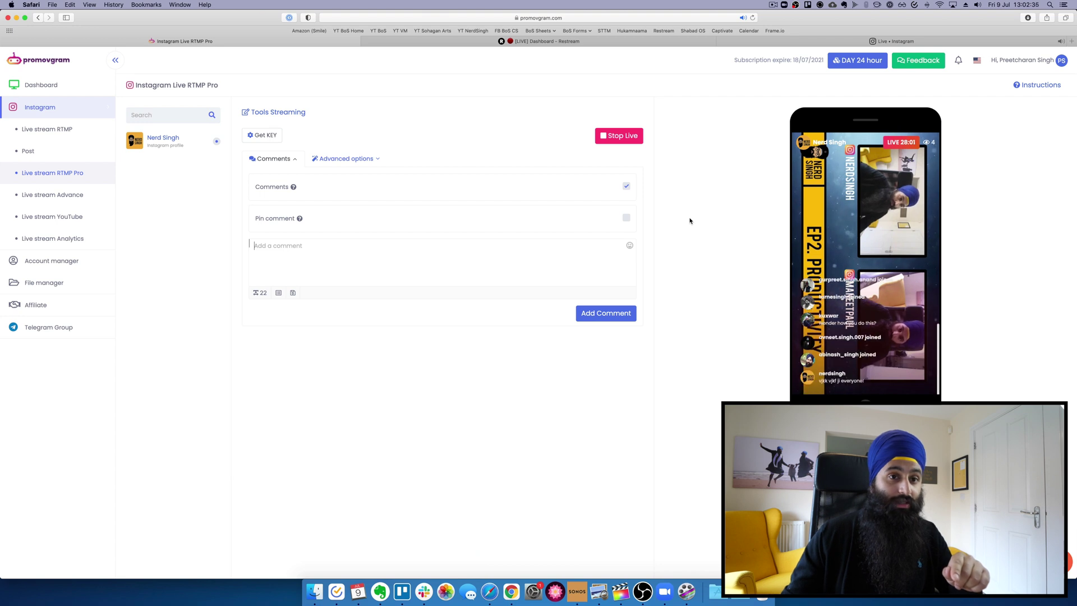
left_click(807, 43)
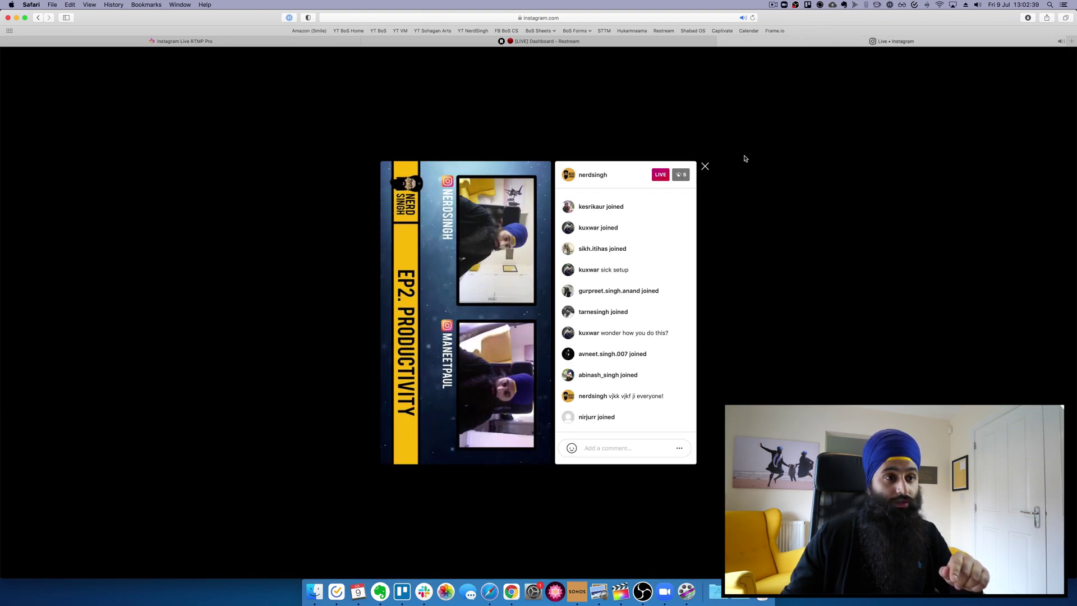
- Stop the live broadcast in Promovgram and end it with Share to IGTV left off
left_click(185, 41)
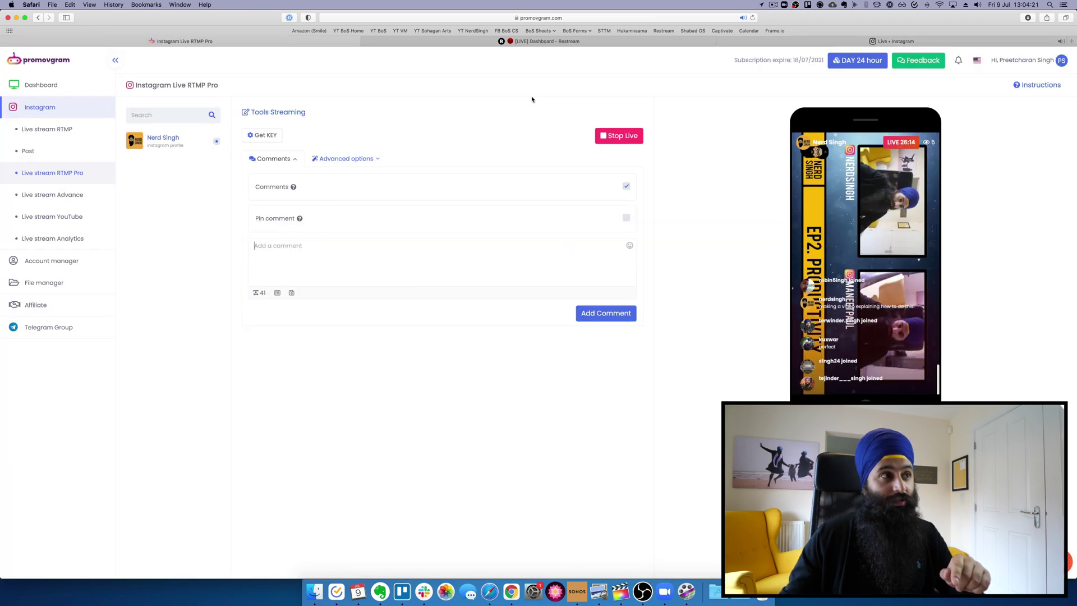
left_click(611, 139)
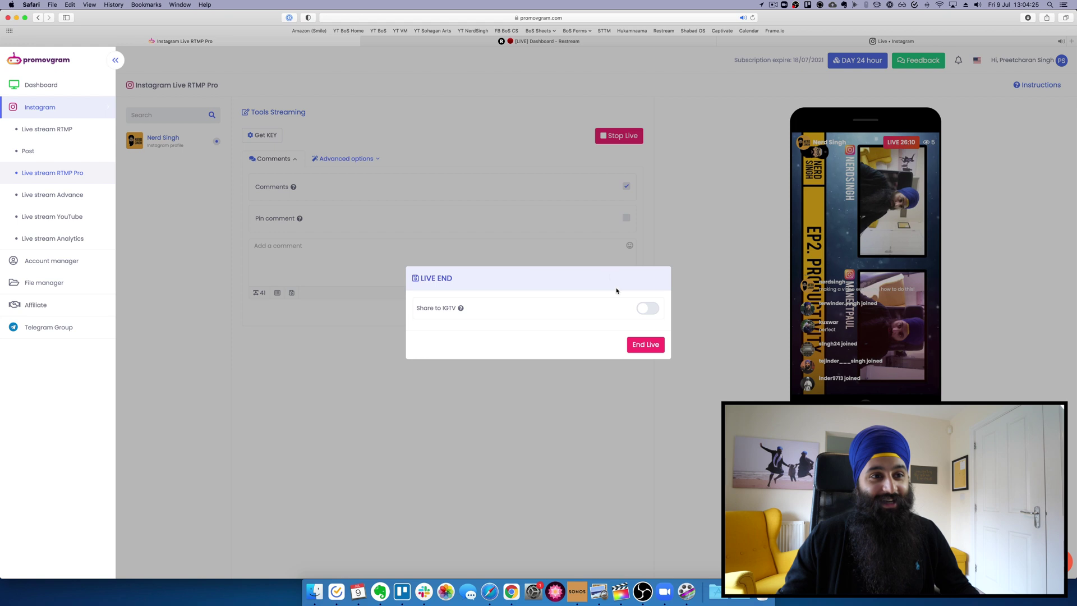
left_click(649, 344)
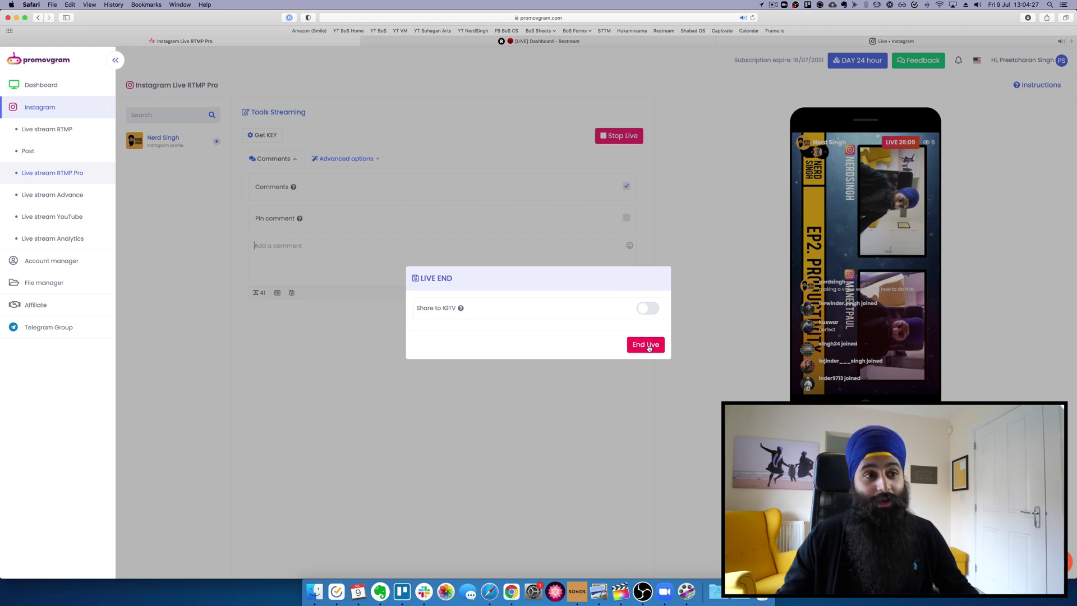
left_click(645, 344)
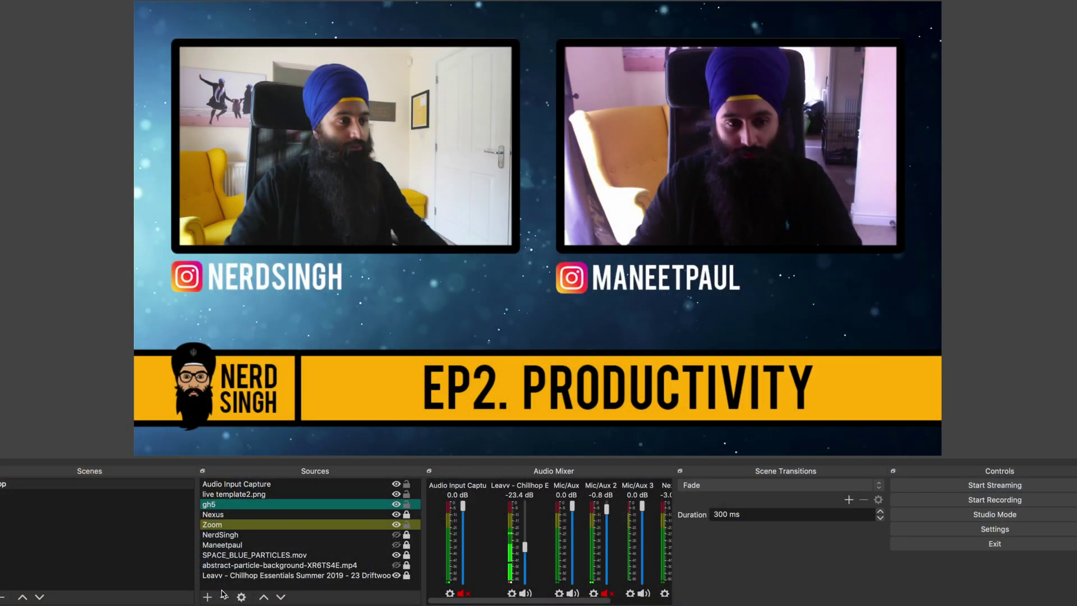
- Switch to OBS and add a new visible Window Capture source showing the [zoom.us] Zoom Meeting window
left_click(207, 597)
left_click(250, 571)
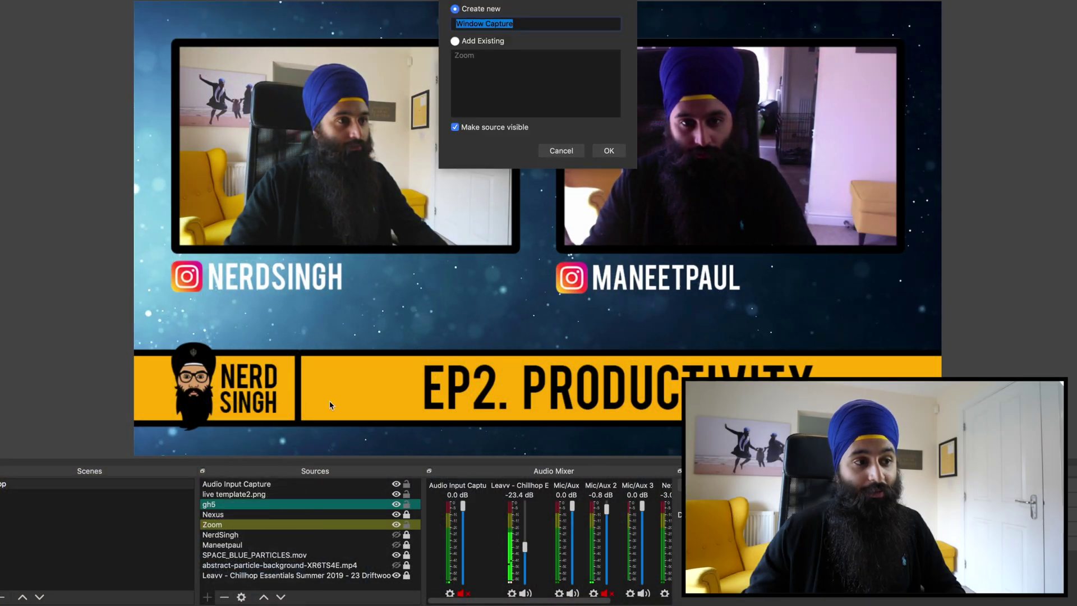
key("Escape")
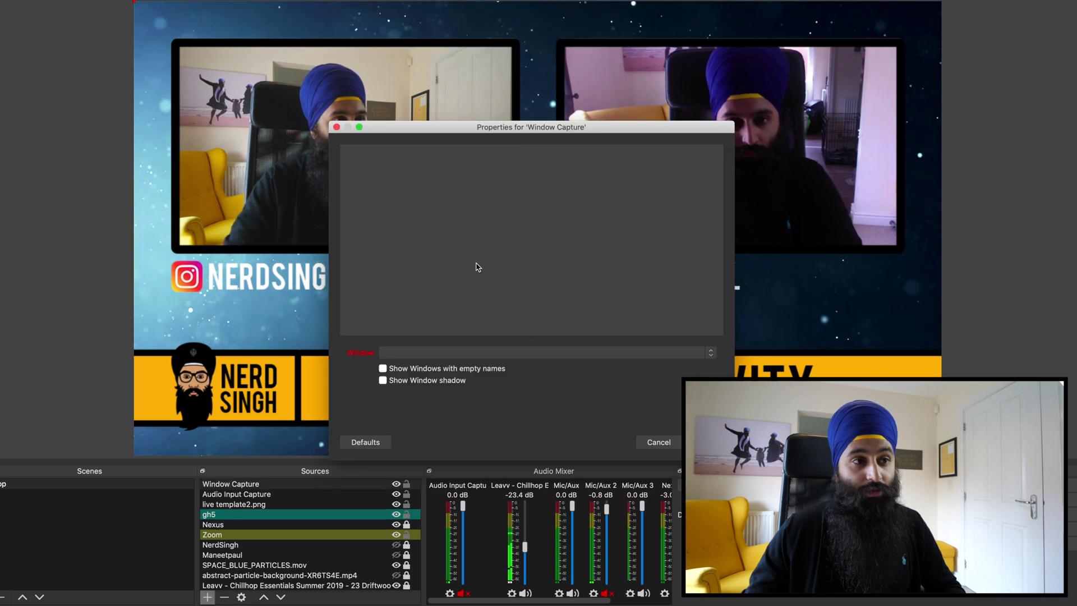
left_click(461, 353)
left_click(466, 592)
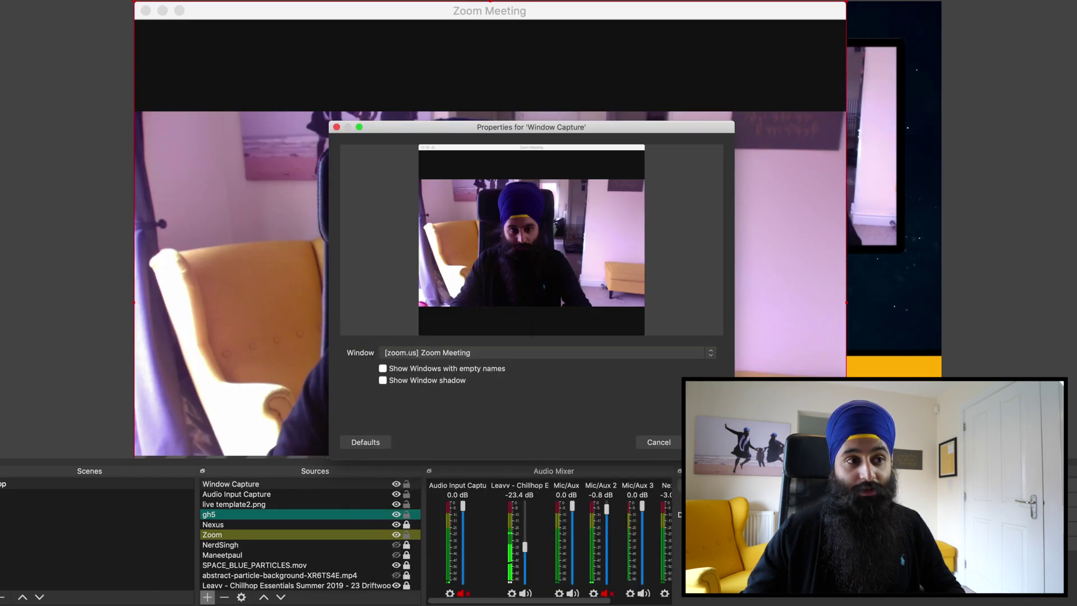
left_click(704, 442)
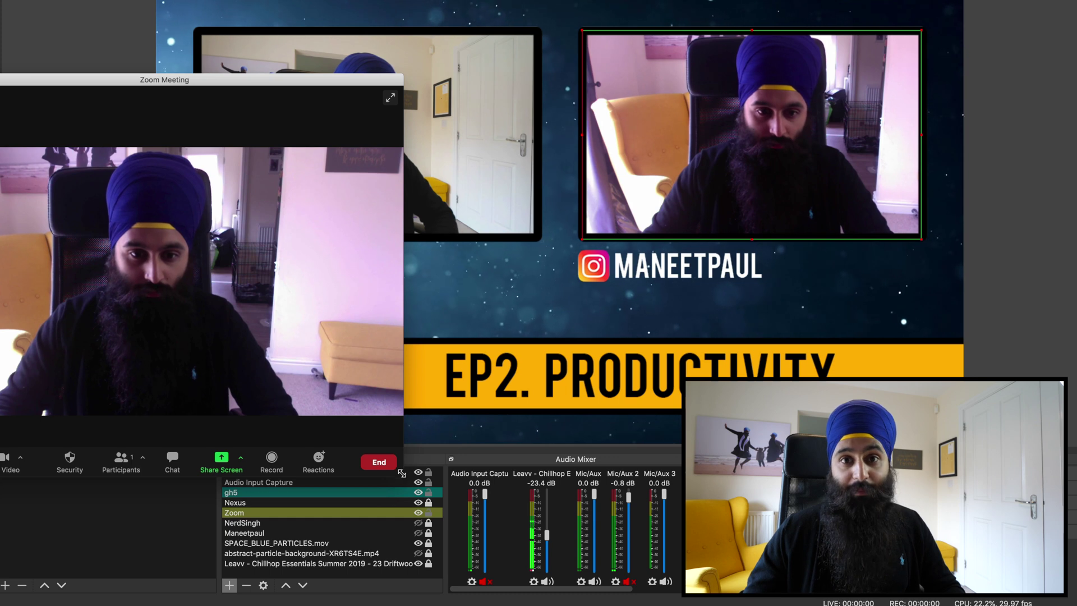
- Make the Zoom Meeting window shorter and taller again to see how its captured image changes in the OBS frame
left_click_drag(401, 473, 408, 443)
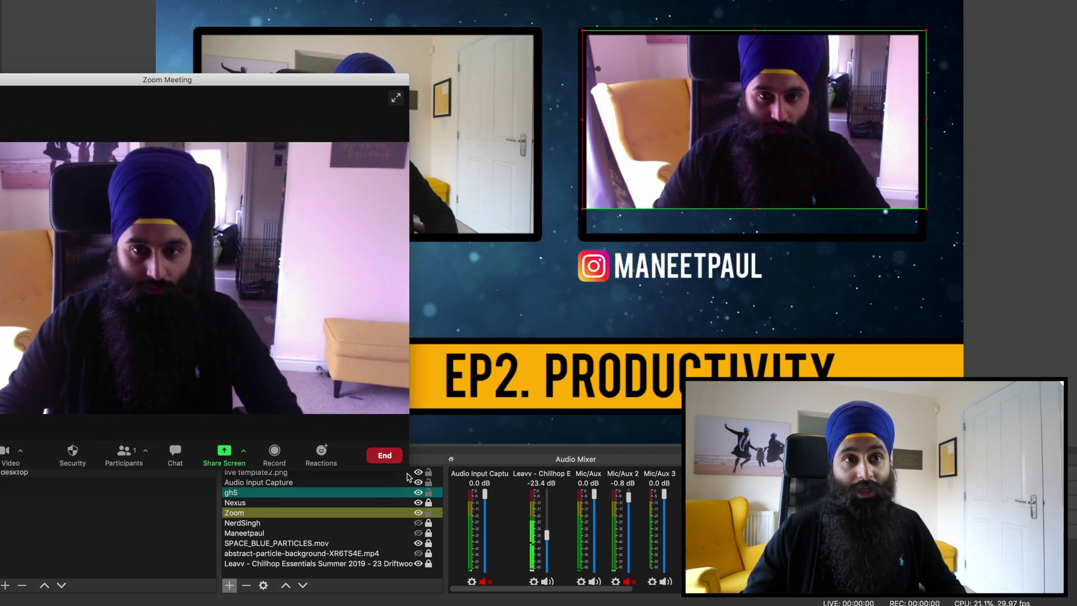
left_click_drag(420, 472, 428, 500)
- Scale and reposition the Zoom source over the second camera frame, and trim its right and bottom edges to fit
left_click(284, 512)
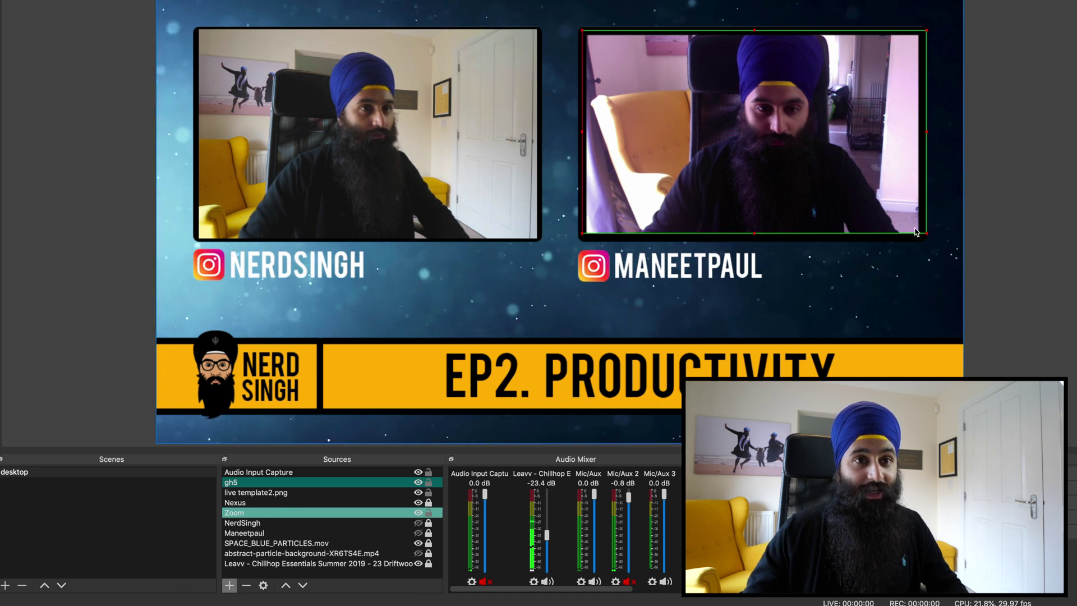
left_click_drag(926, 234, 899, 224)
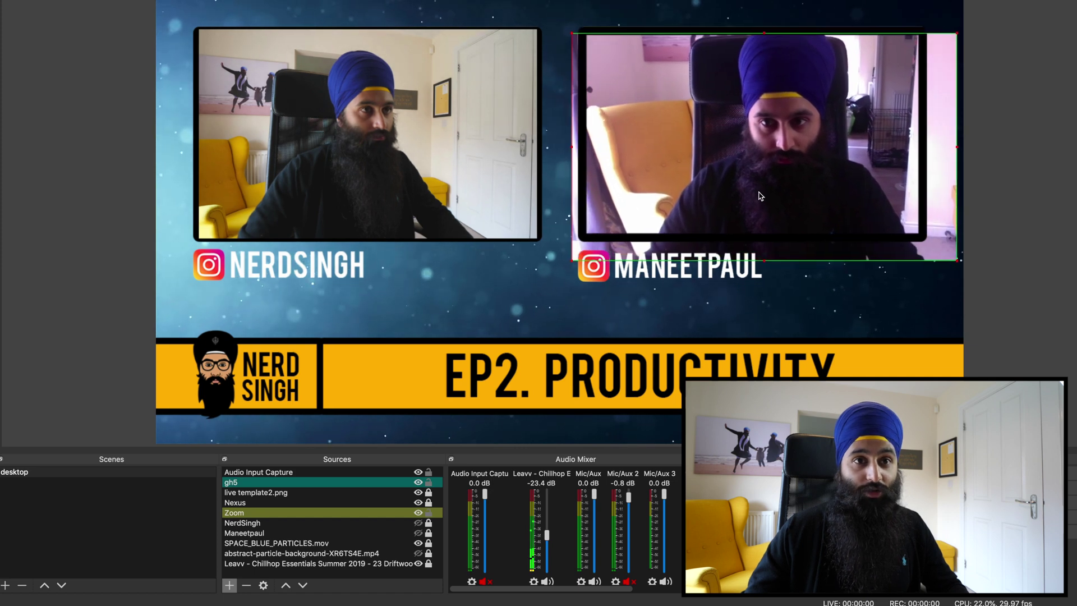
left_click_drag(763, 195, 752, 187)
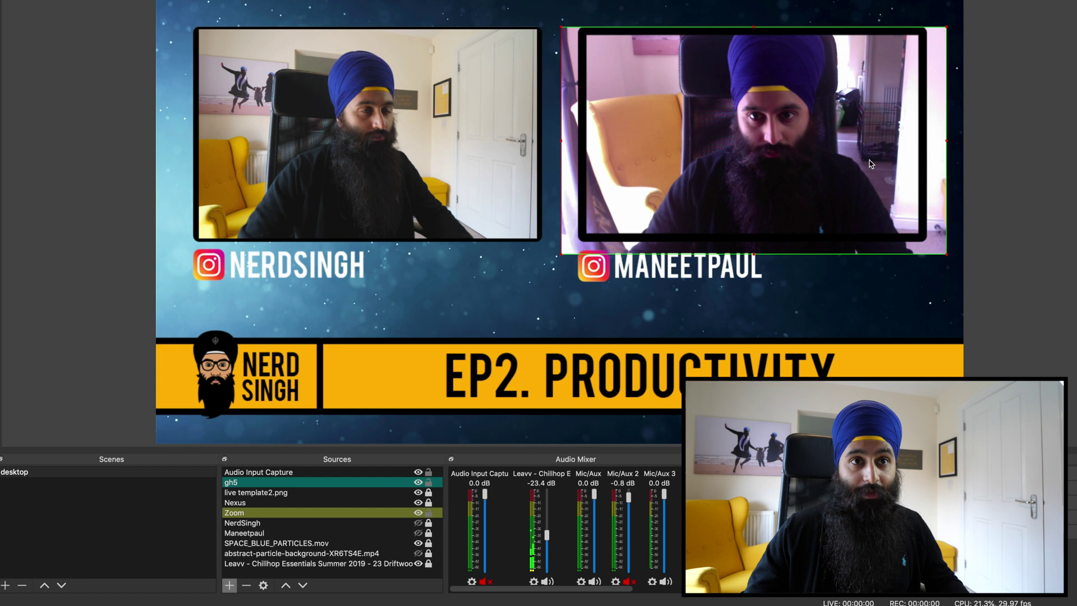
left_click_drag(948, 141, 922, 141)
left_click_drag(733, 248, 732, 236)
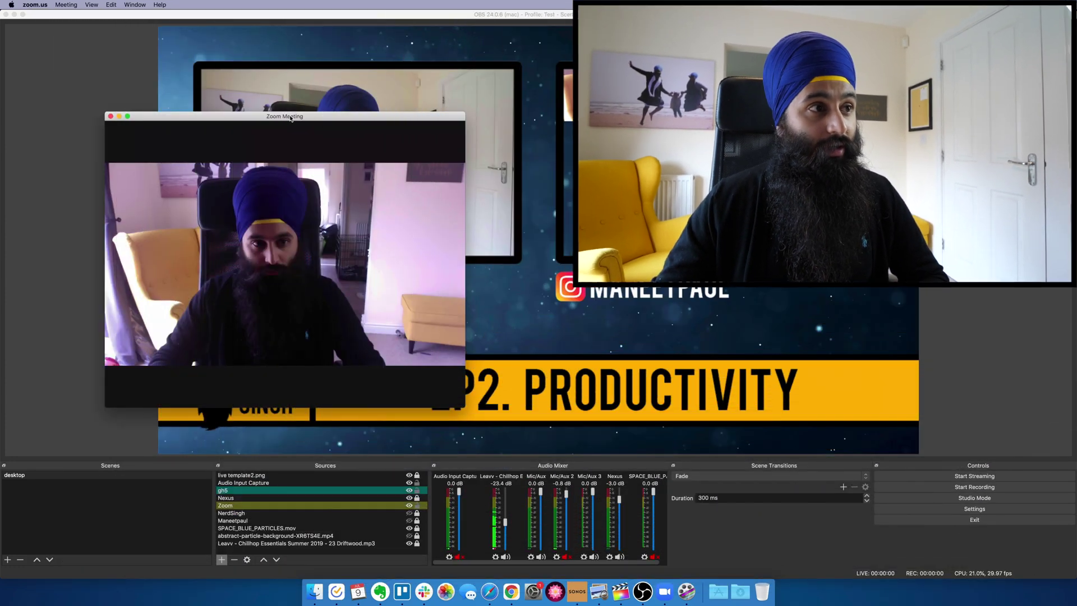
- Shift the Zoom Meeting window slightly sideways in front of the OBS preview
left_click_drag(292, 119, 304, 119)
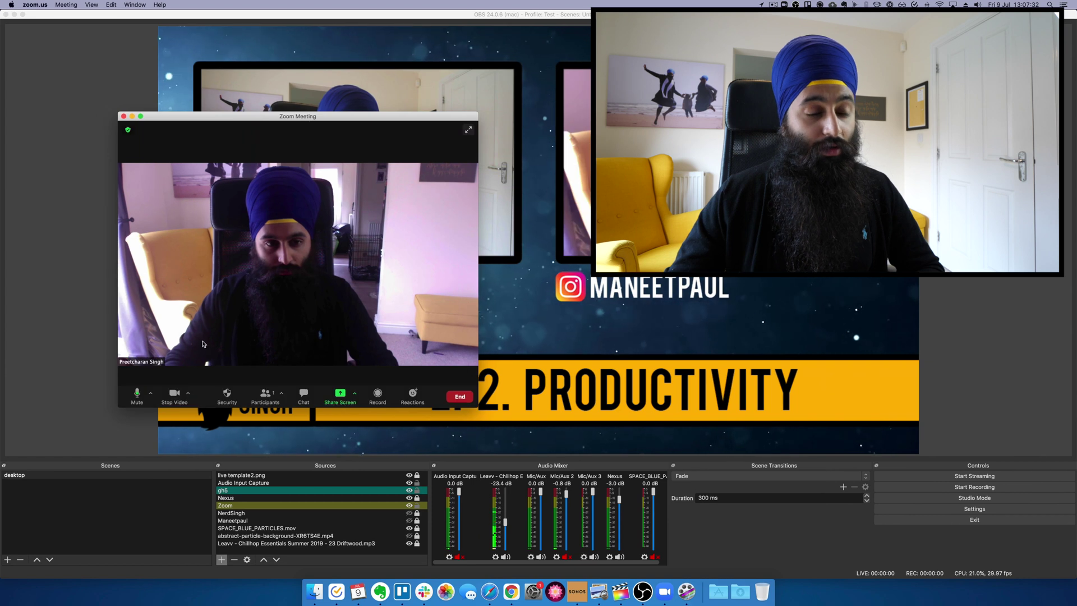
- Open the microphone and speaker options of the Zoom meeting
left_click(151, 393)
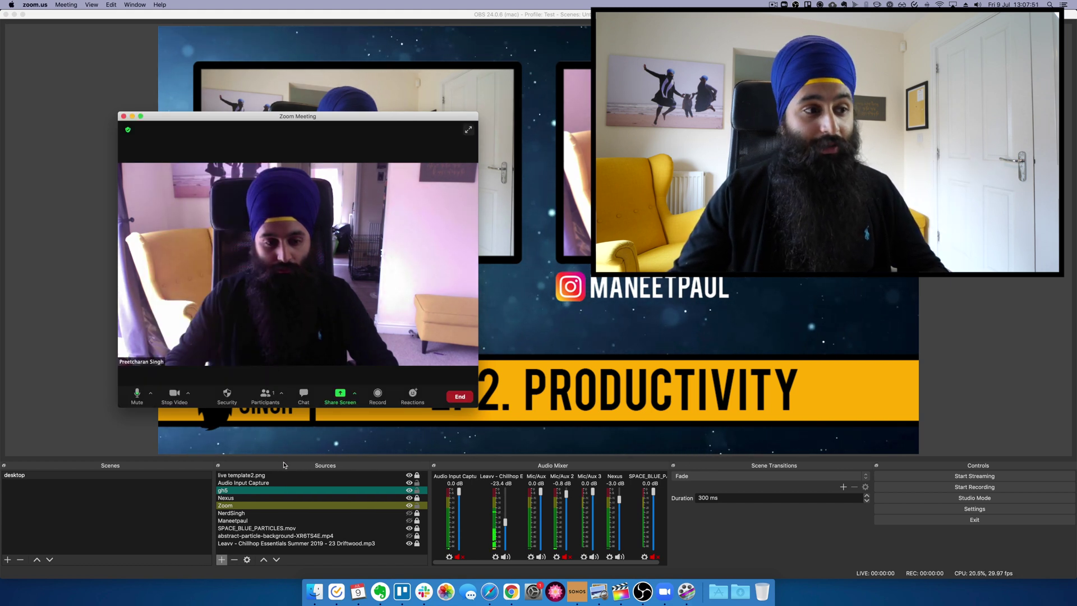
- Switch to OBS, add a new visible Audio Input Capture source, and try Source-Nexus A as its device before cancelling the properties
left_click(213, 570)
left_click(222, 559)
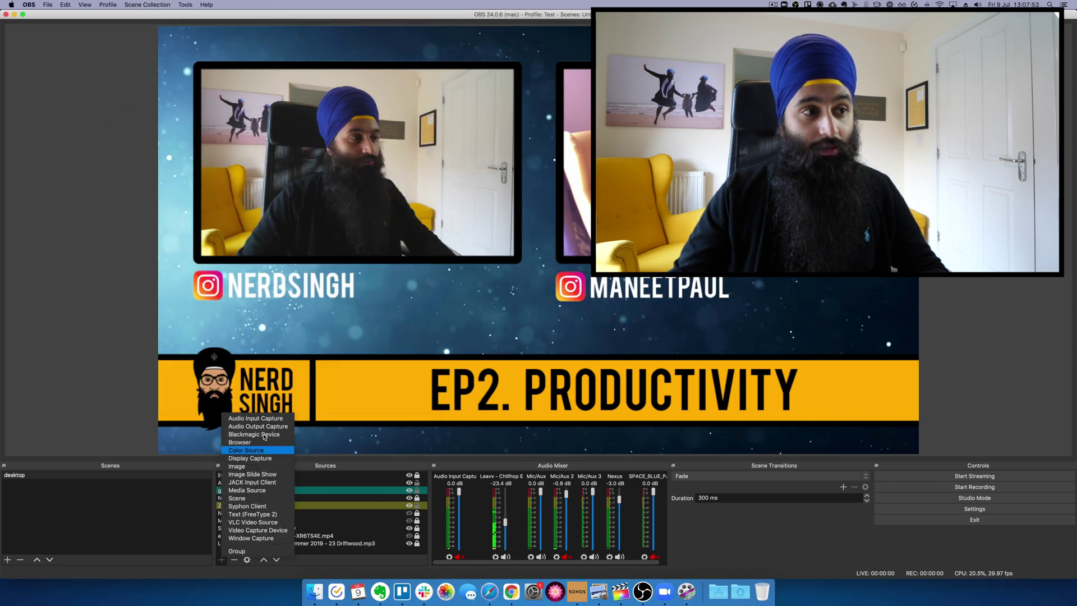
left_click(269, 421)
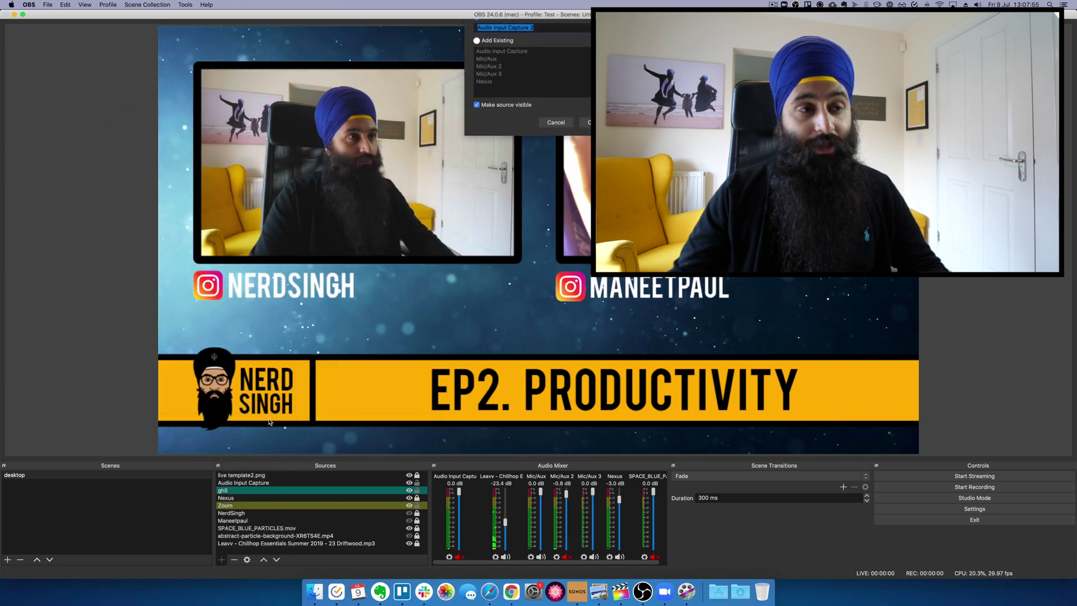
left_click(573, 147)
left_click(520, 189)
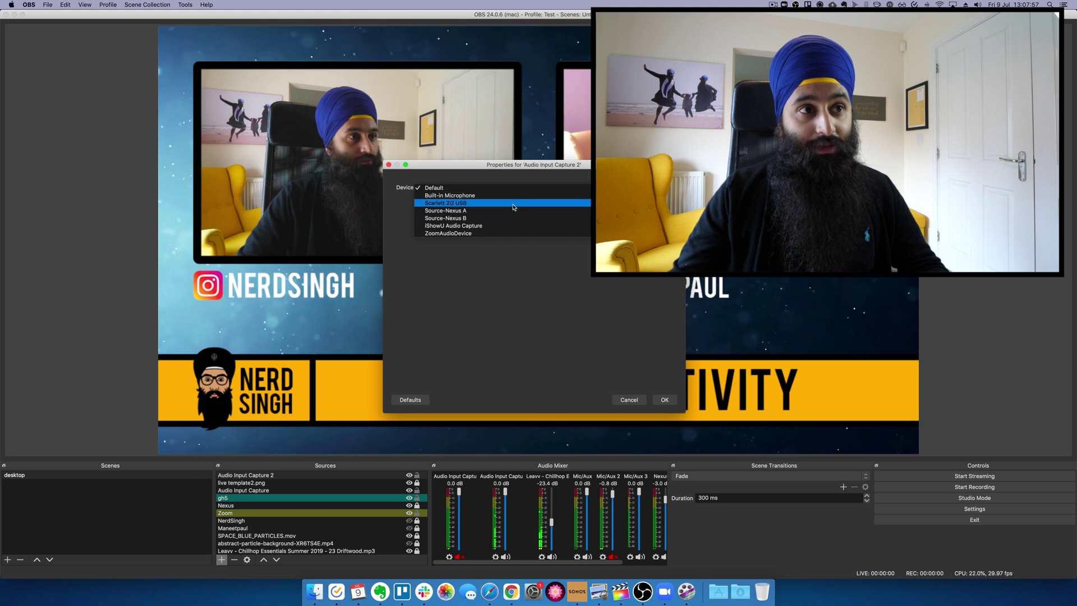
left_click(511, 210)
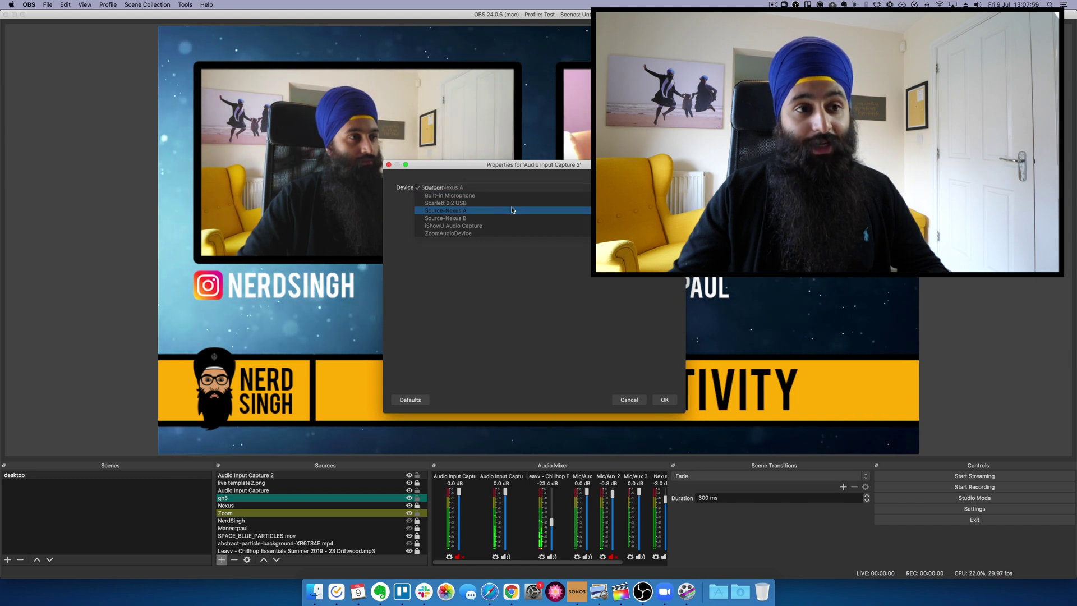
left_click(629, 399)
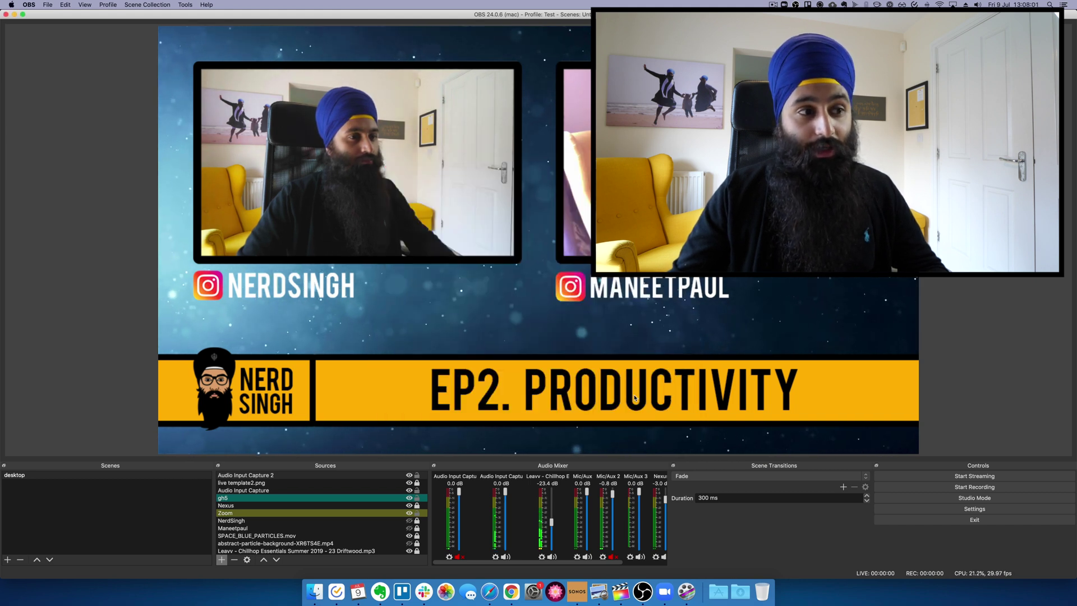
- Open the advanced audio properties from the Nexus source and choose Monitor and Output as its audio monitoring
left_click(380, 506)
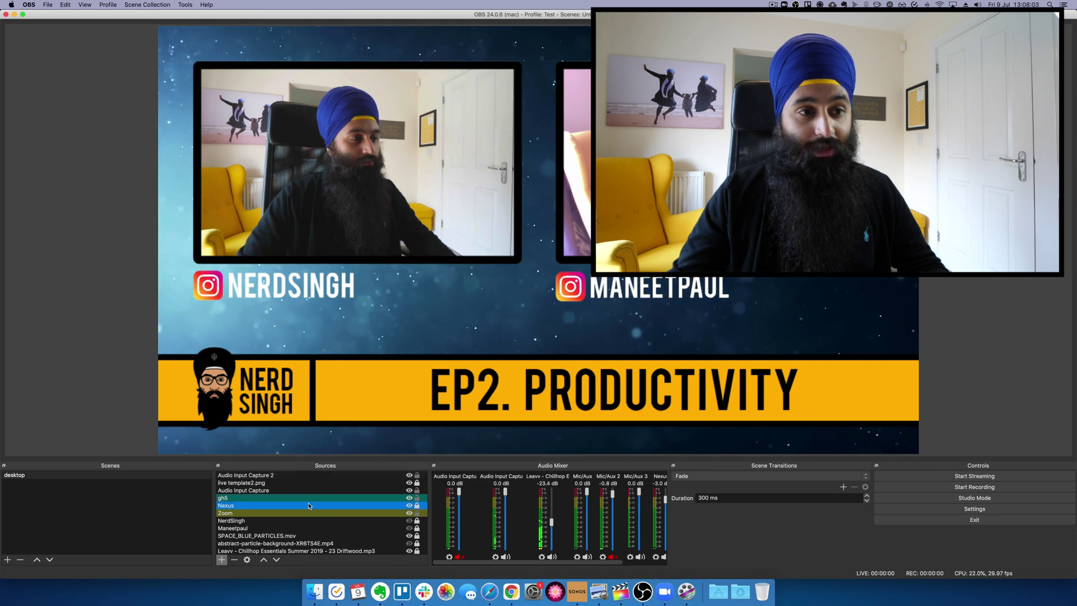
scroll(531, 511, "right", 3)
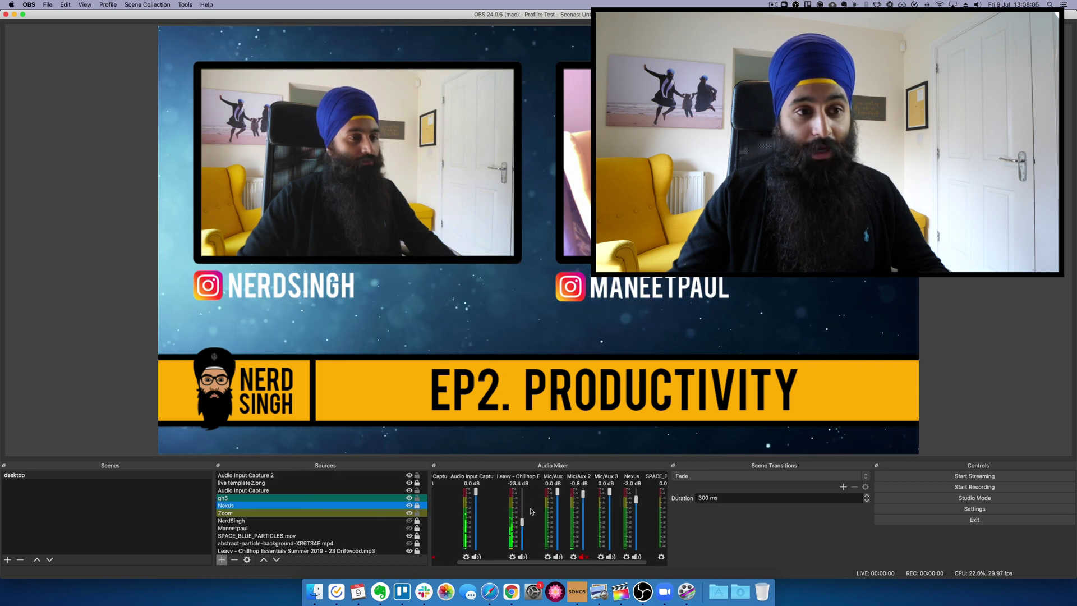
left_click(607, 556)
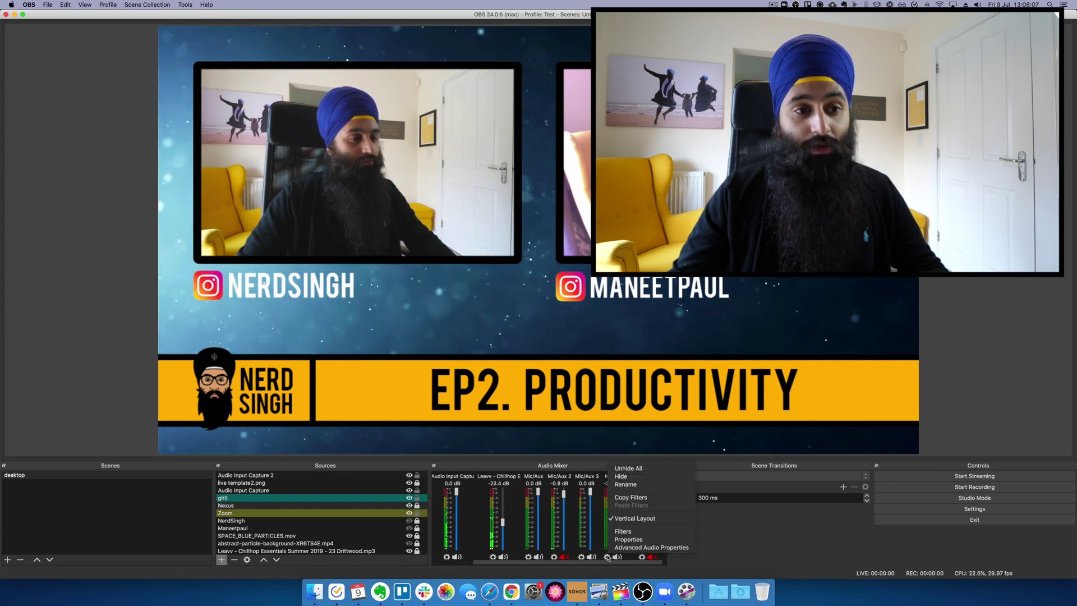
left_click(640, 549)
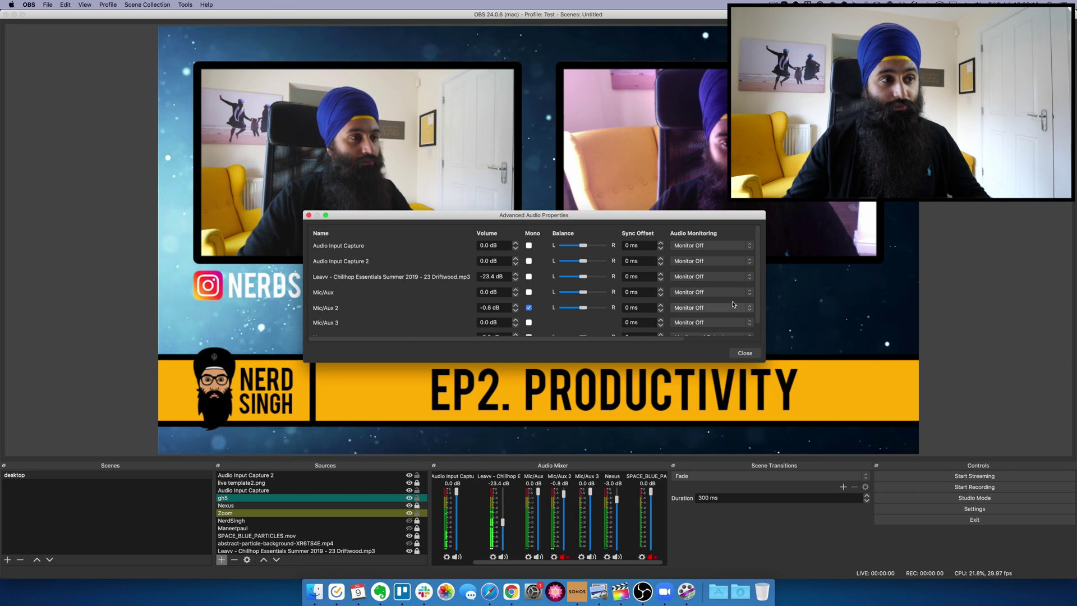
scroll(733, 304, "down", 2)
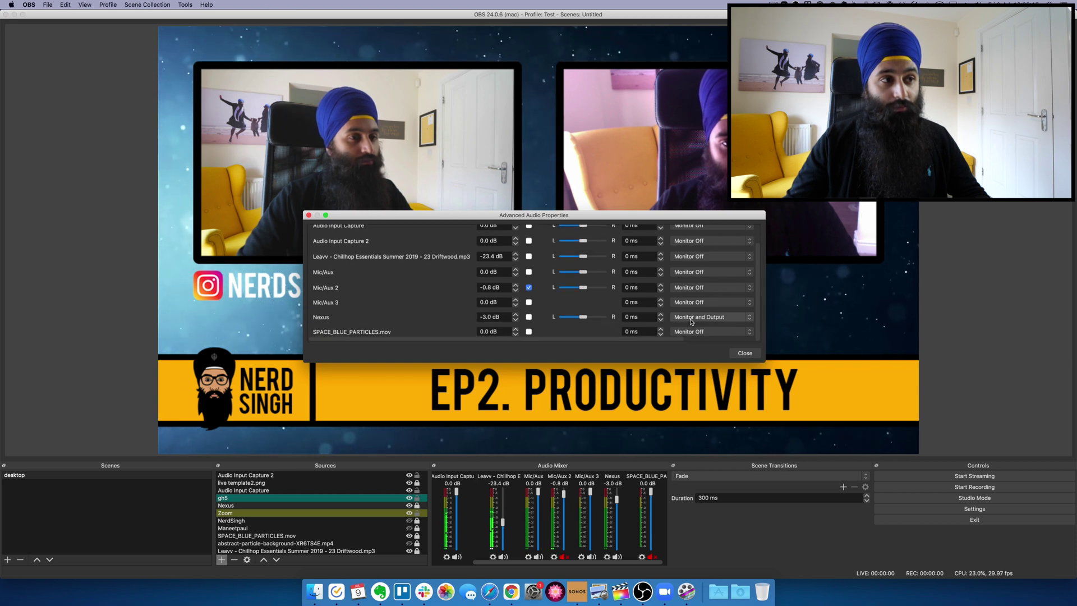
left_click(747, 318)
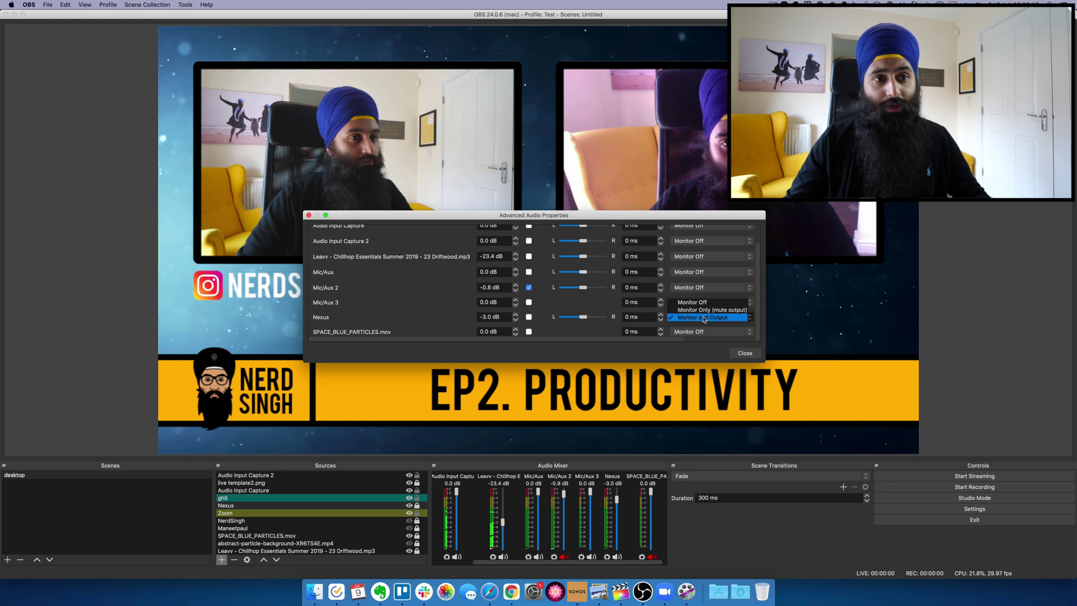
left_click(734, 318)
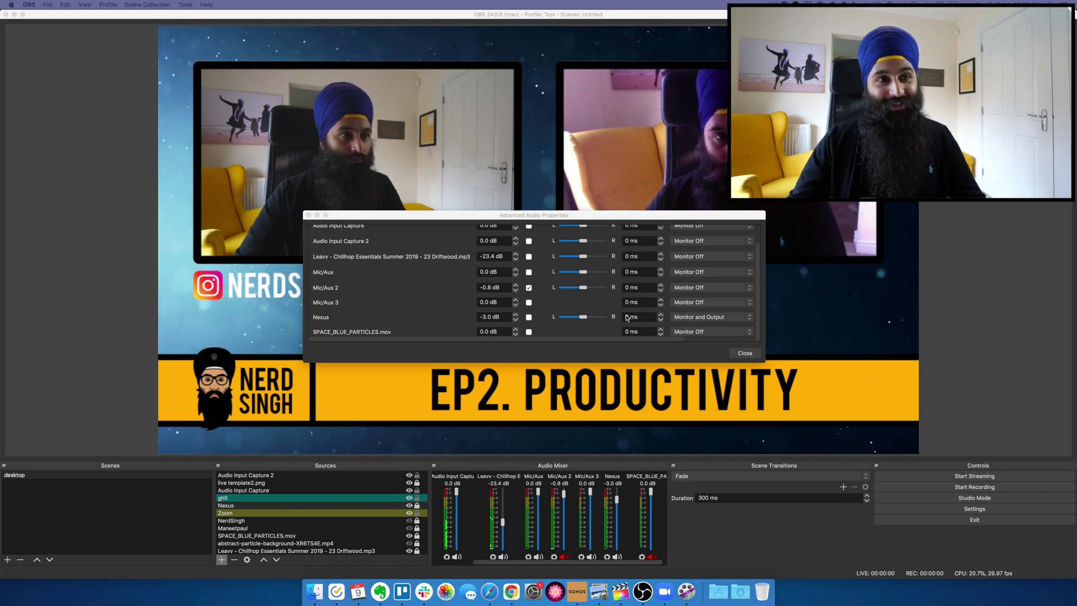
- Examine the sync offset settings of the audio sources, including Nexus, and close the advanced audio properties
scroll(628, 311, "up", 2)
scroll(614, 303, "down", 1)
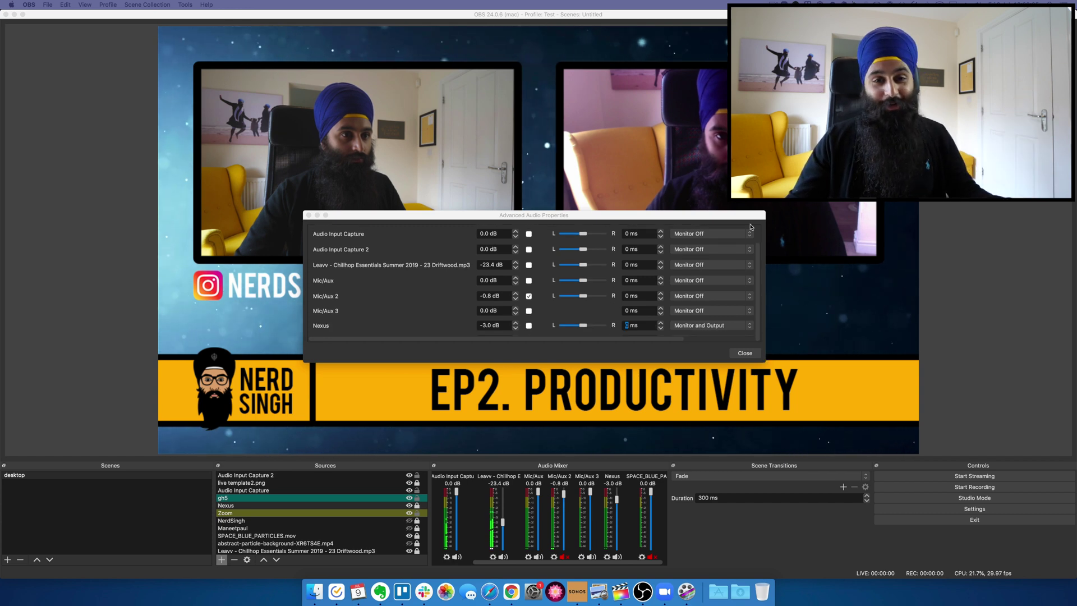
scroll(702, 265, "up", 1)
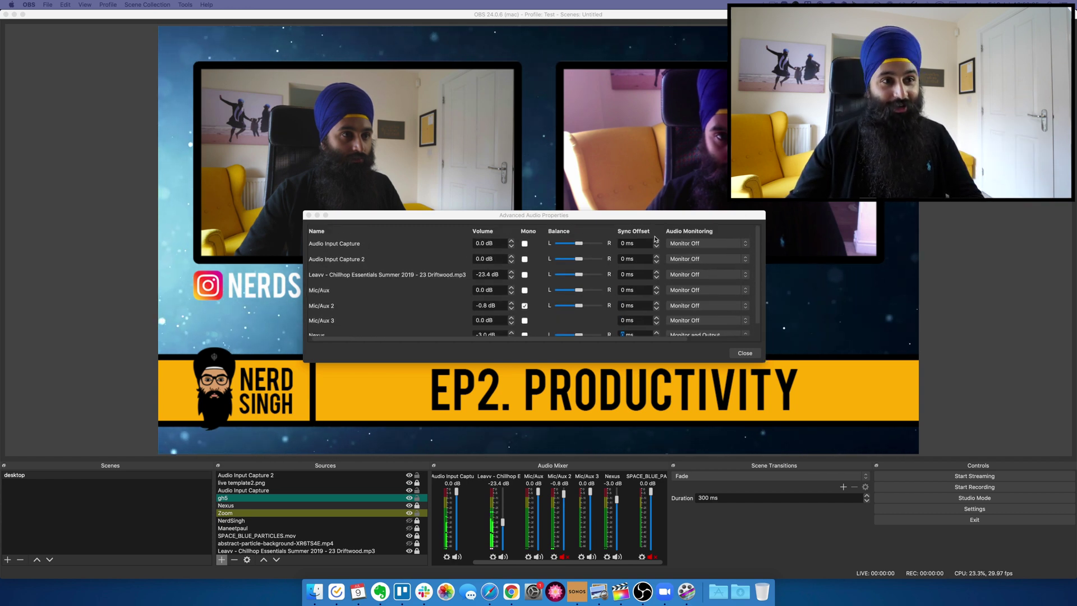
scroll(651, 247, "down", 2)
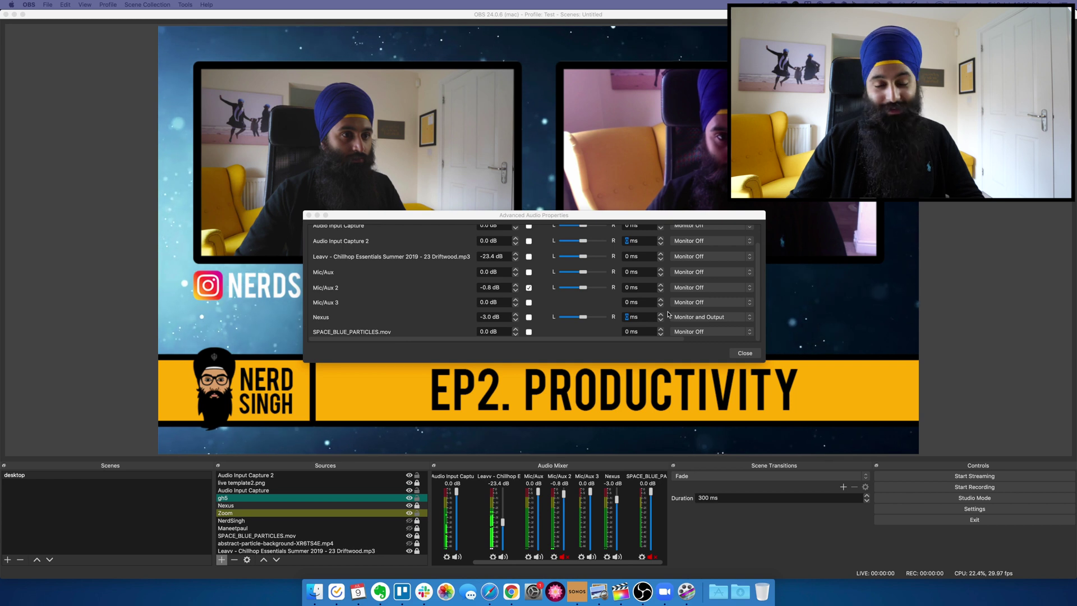
left_click(775, 362)
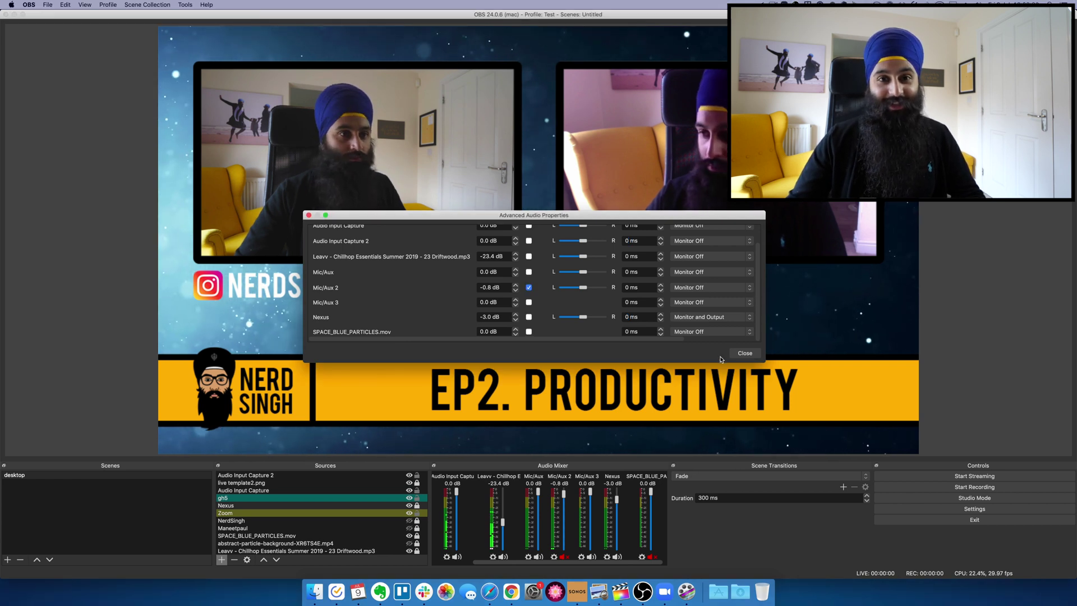
left_click(744, 354)
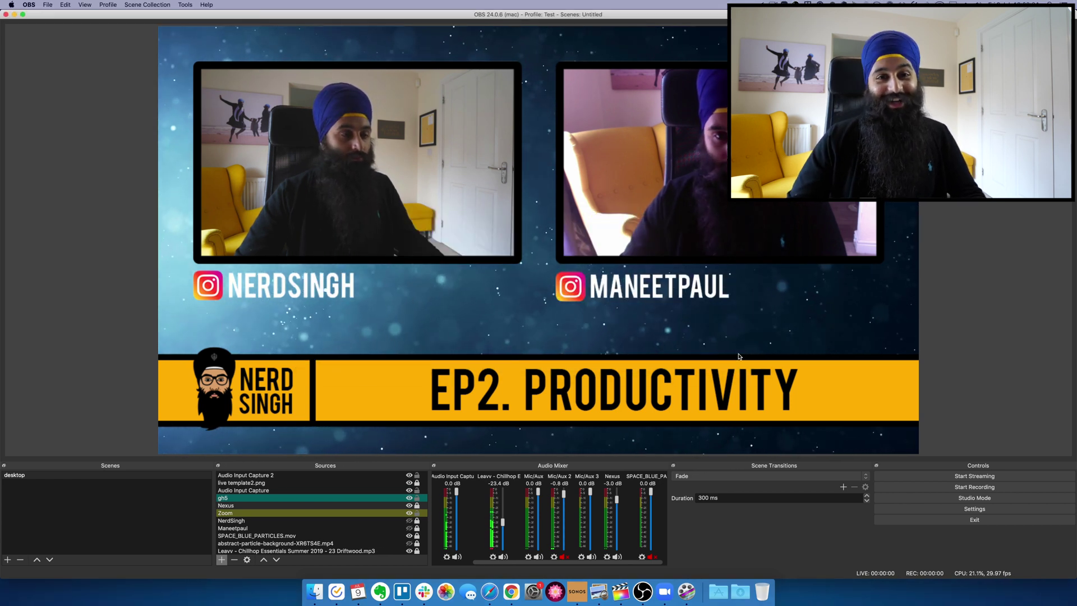